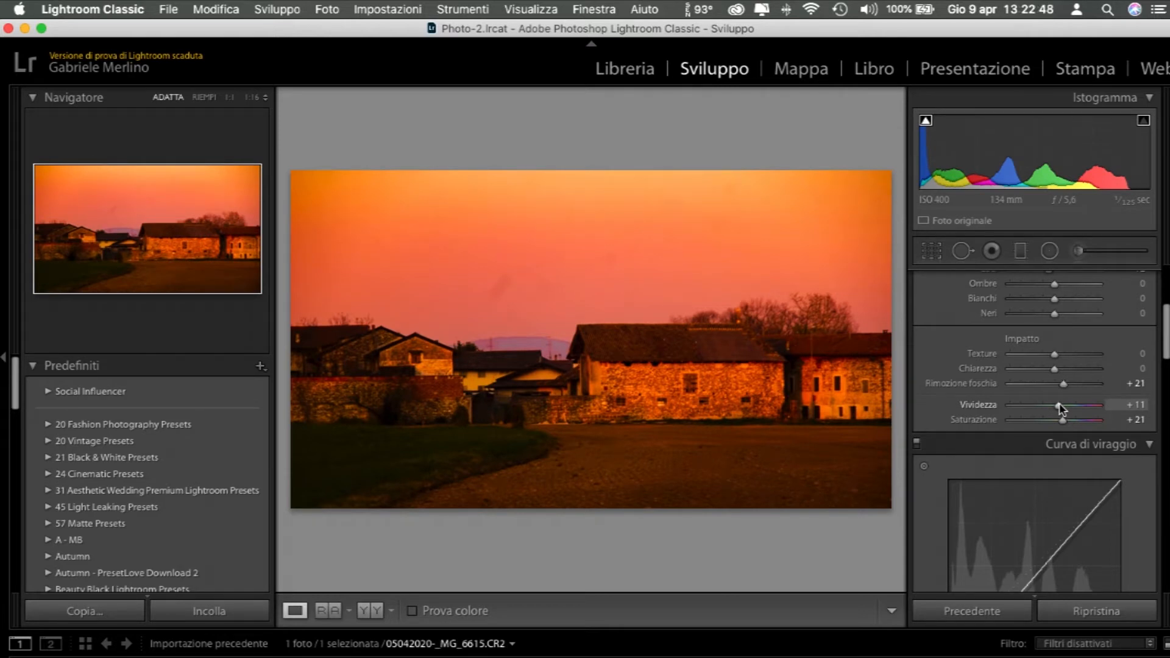
Set the photo's clarity to +38 and vibrance to +26, and raise the luminance noise reduction to 100.
left_click_drag(1060, 407, 1055, 373)
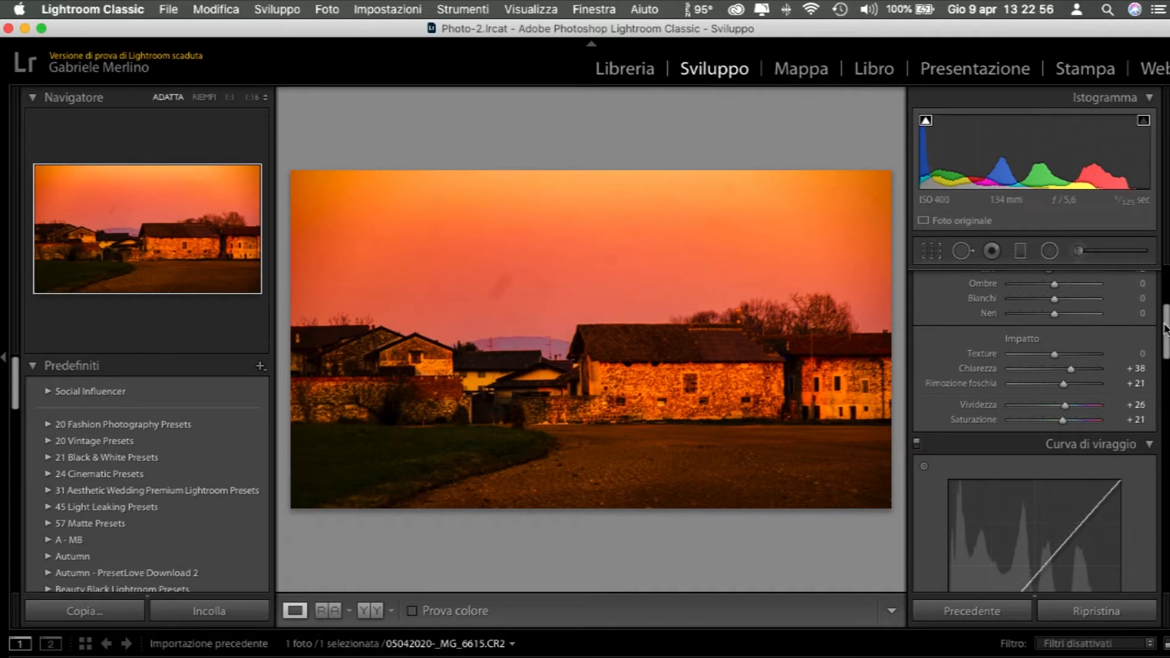
left_click_drag(1162, 323, 1158, 405)
scroll(1024, 475, "down", 8)
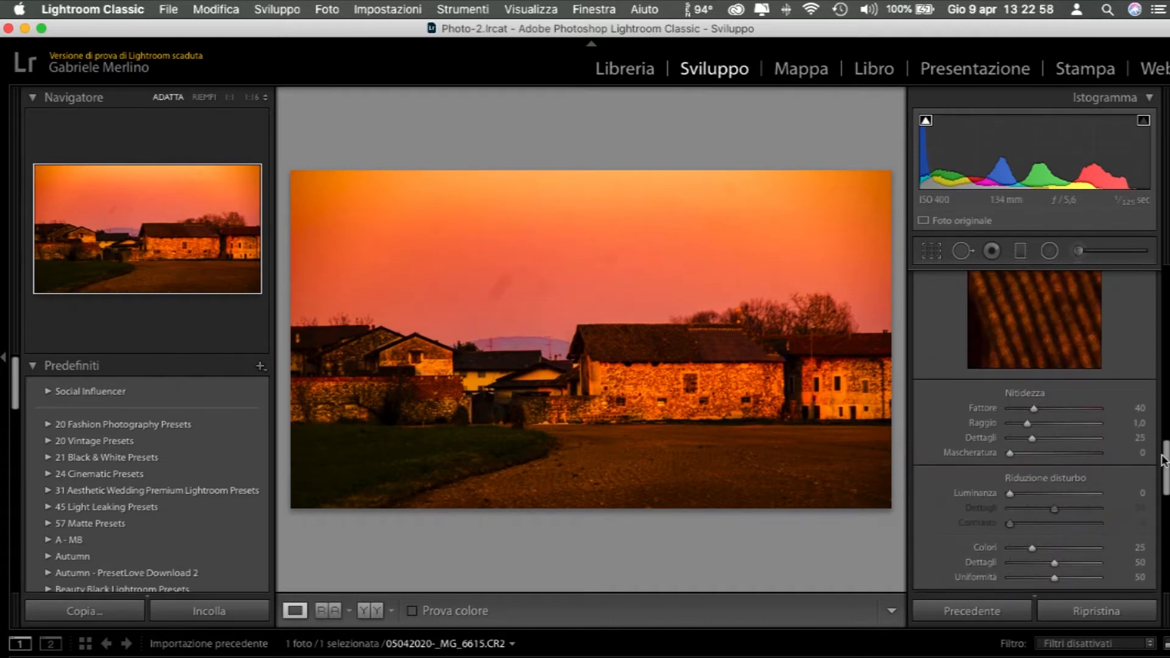
left_click_drag(1010, 497, 1123, 497)
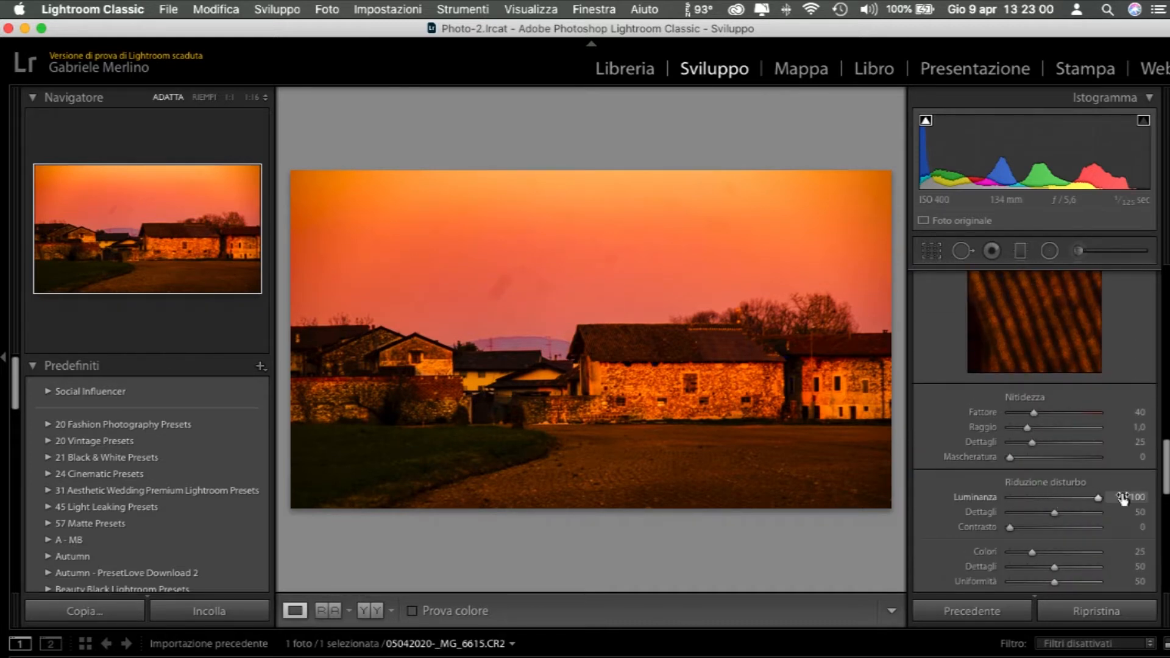
Enable chromatic aberration removal and lens profile corrections, and lower the luminance noise reduction.
scroll(1139, 481, "down", 6)
left_click(963, 474)
left_click(973, 488)
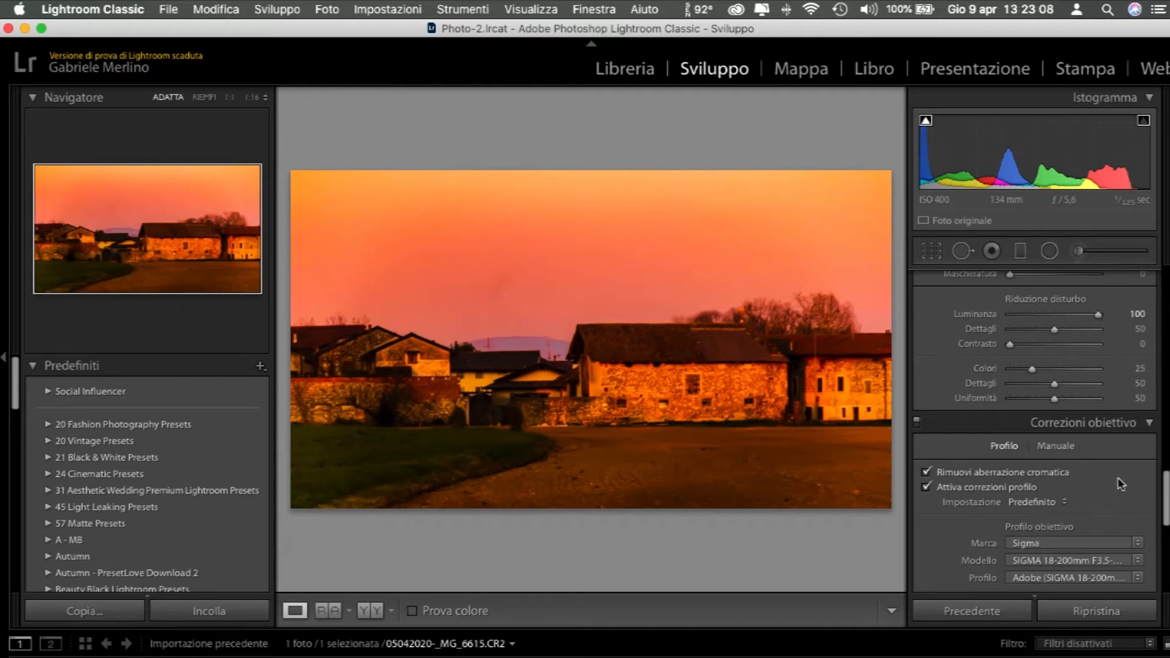
left_click_drag(1166, 511, 1166, 476)
left_click_drag(1098, 520, 1064, 522)
Fine-tune the exposure and set the saturation of the red tones to +47.
left_click_drag(1166, 487, 1165, 335)
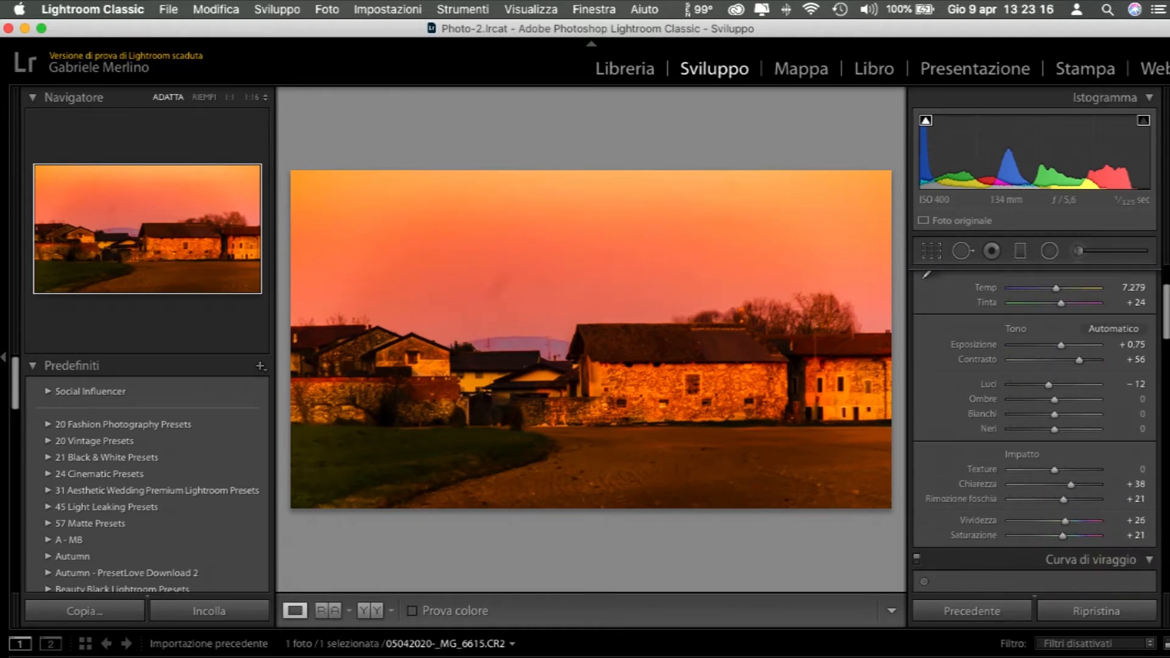
left_click_drag(1061, 346, 1063, 348)
scroll(1072, 427, "down", 15)
left_click_drag(1102, 471, 1082, 476)
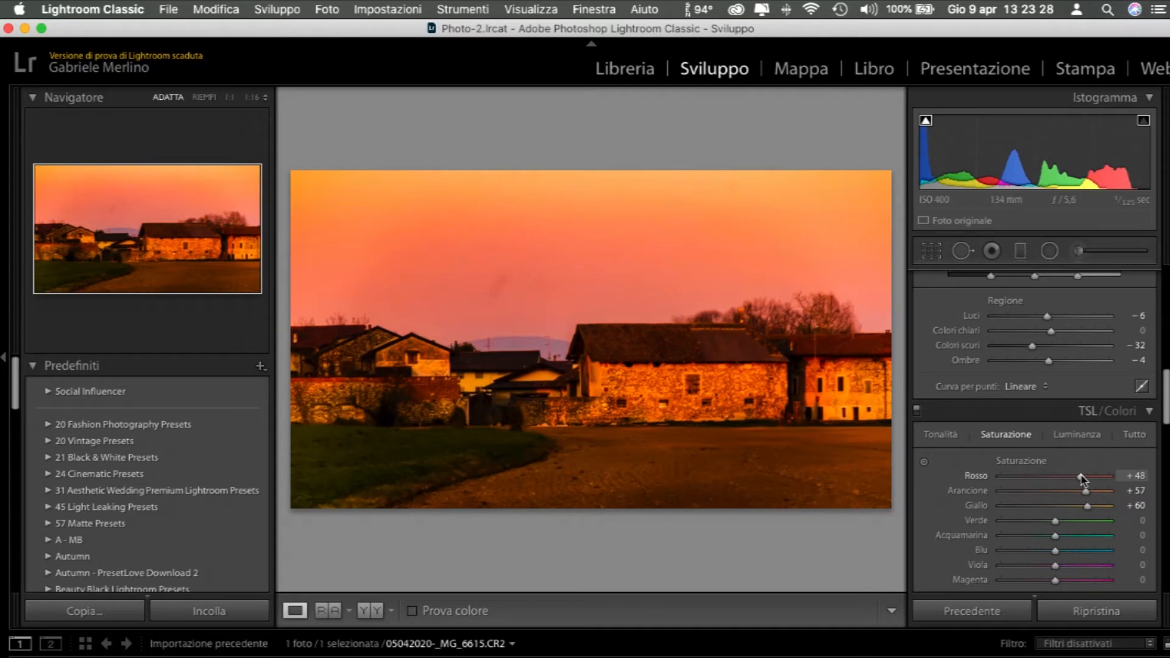
Set the photo's overall vibrance to +31 and saturation to +38.
scroll(1123, 470, "up", 6)
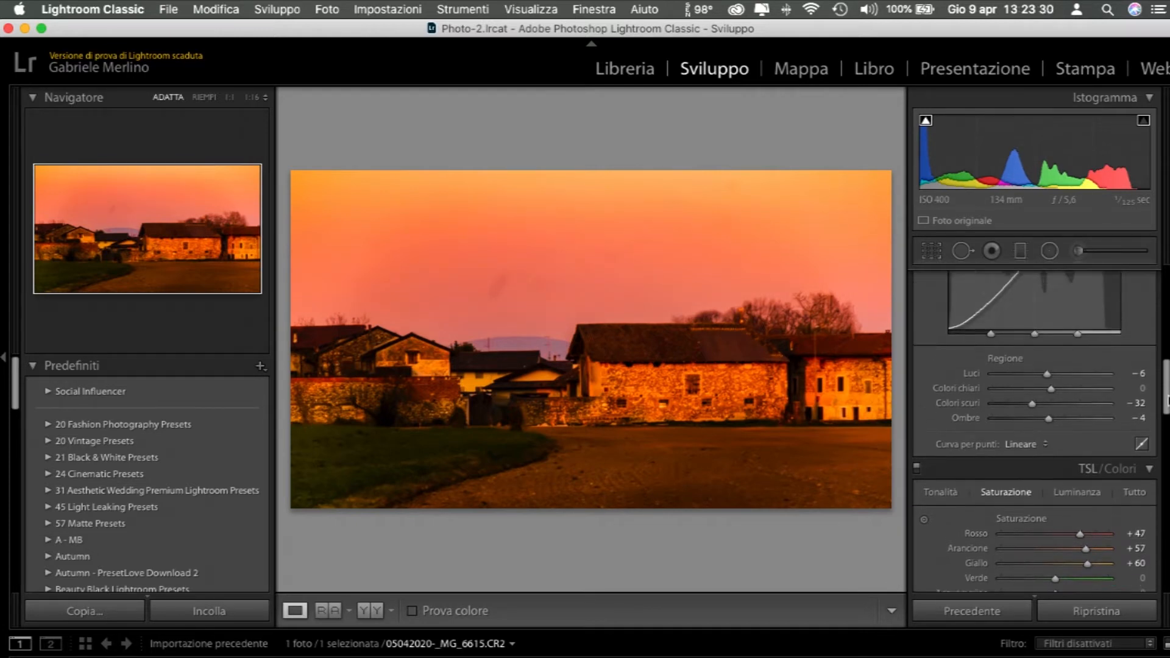
scroll(1073, 426, "up", 3)
left_click_drag(1063, 405, 1070, 393)
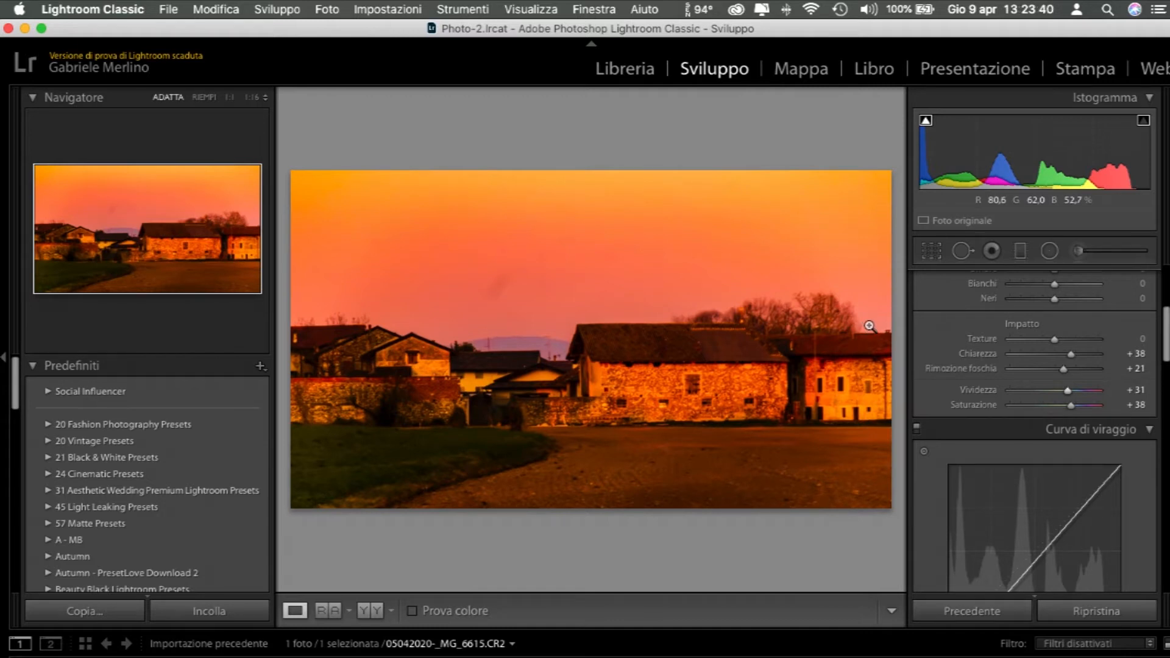
Start a new develop preset named "Sunset peace 1" and assign it to the photographer's own presets group.
left_click(261, 370)
left_click(271, 381)
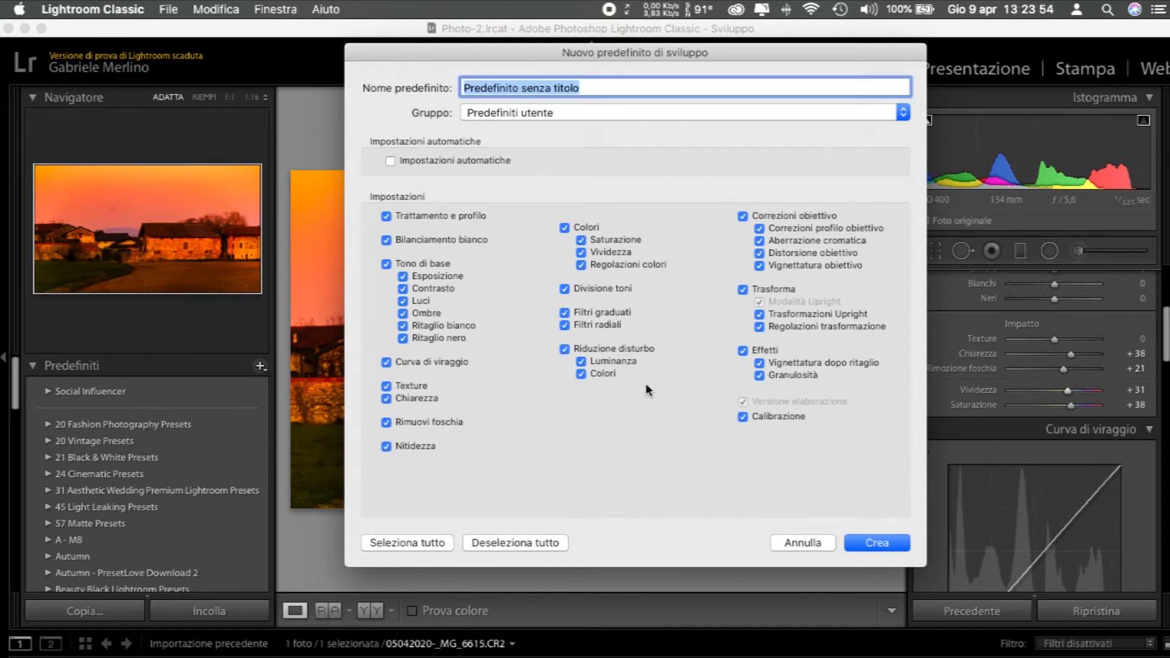
type("Suns")
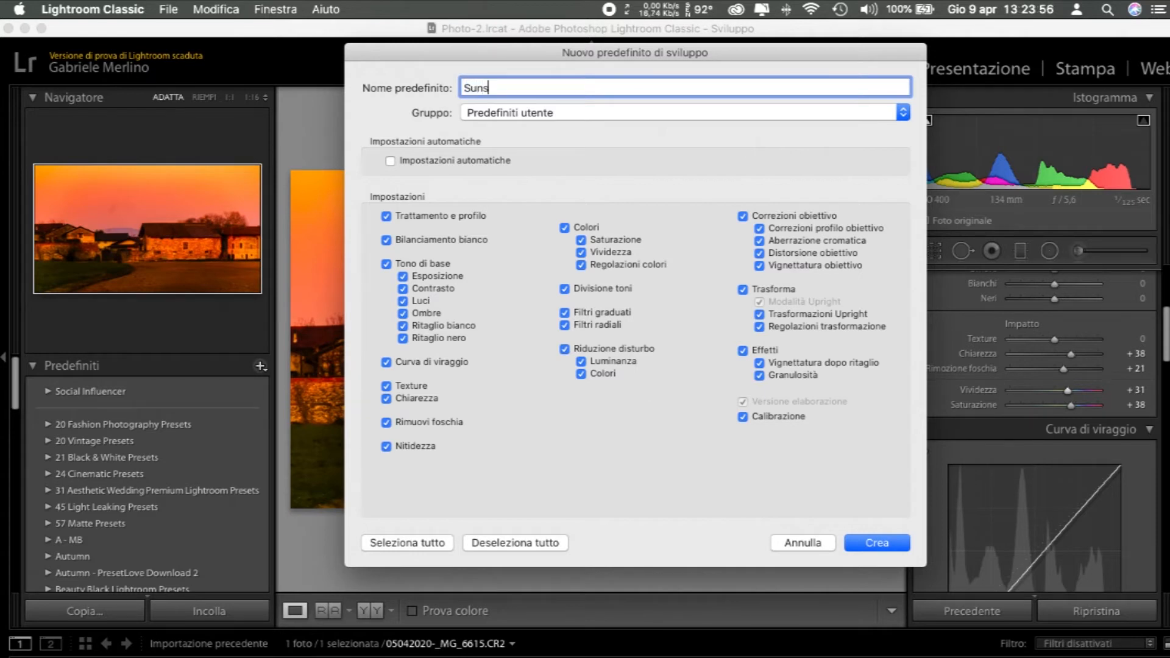
type("et peace")
left_click(561, 110)
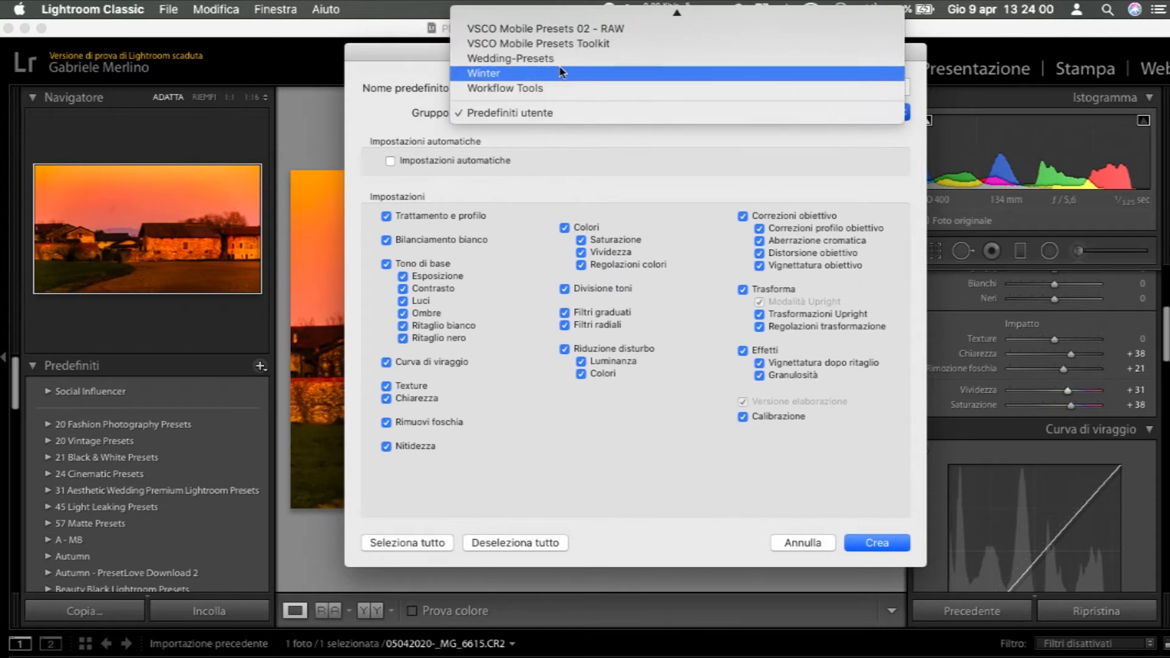
scroll(603, 79, "up", 3)
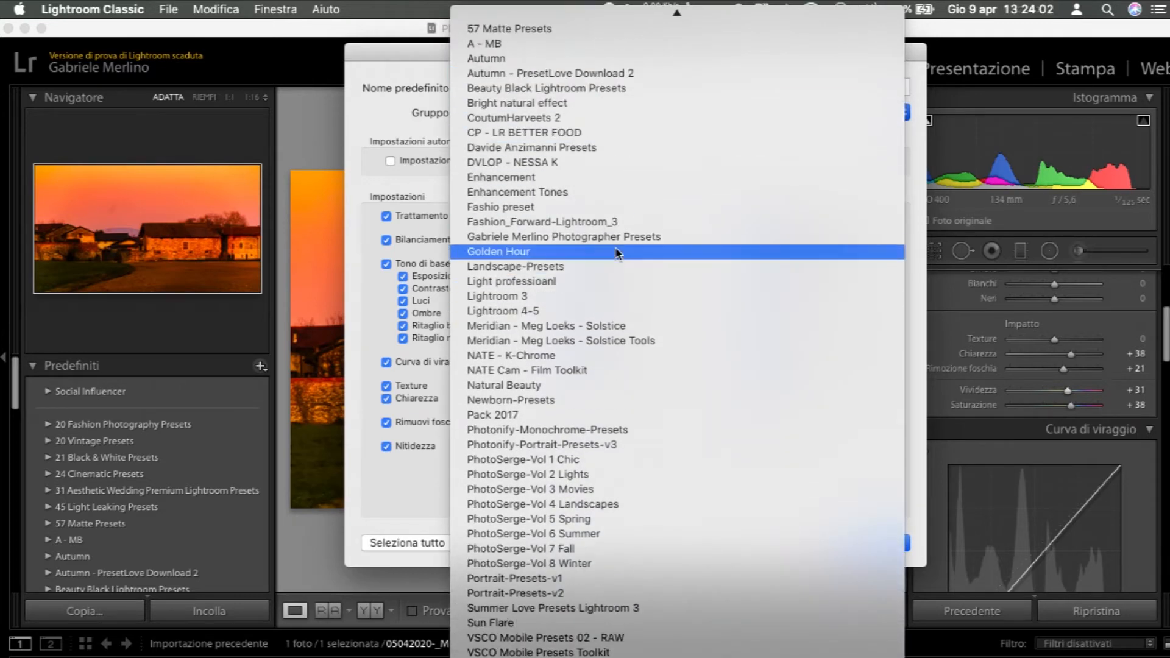
left_click(627, 237)
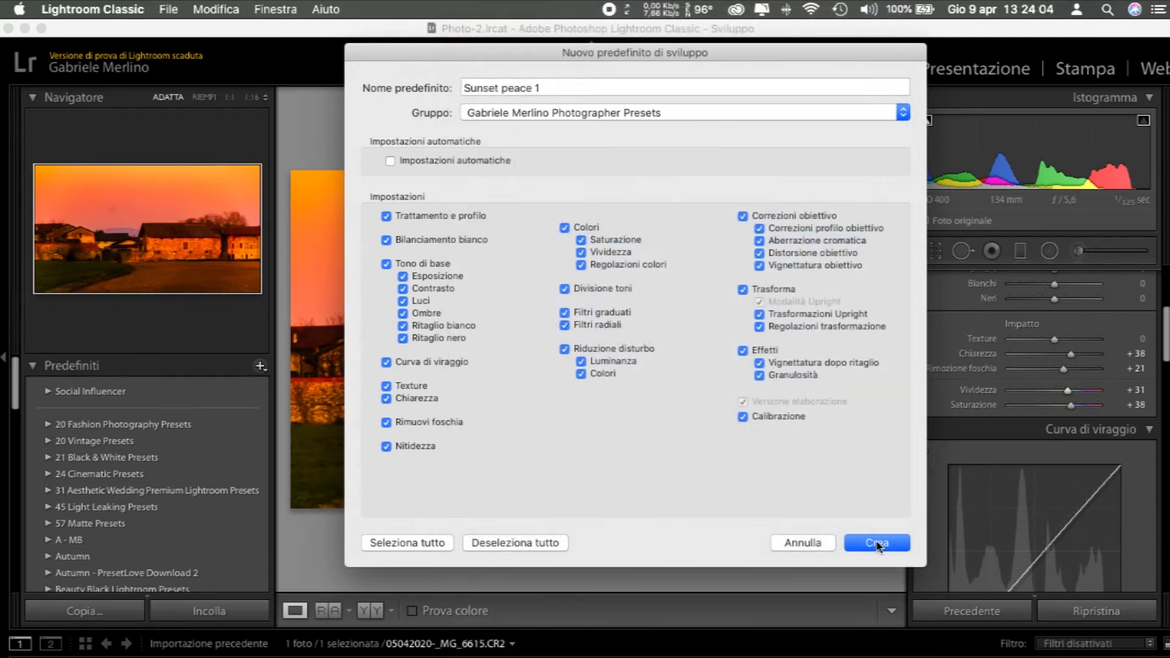
Shorten the preset name to "Sunset peace" and try to create the preset.
triple_click(558, 86)
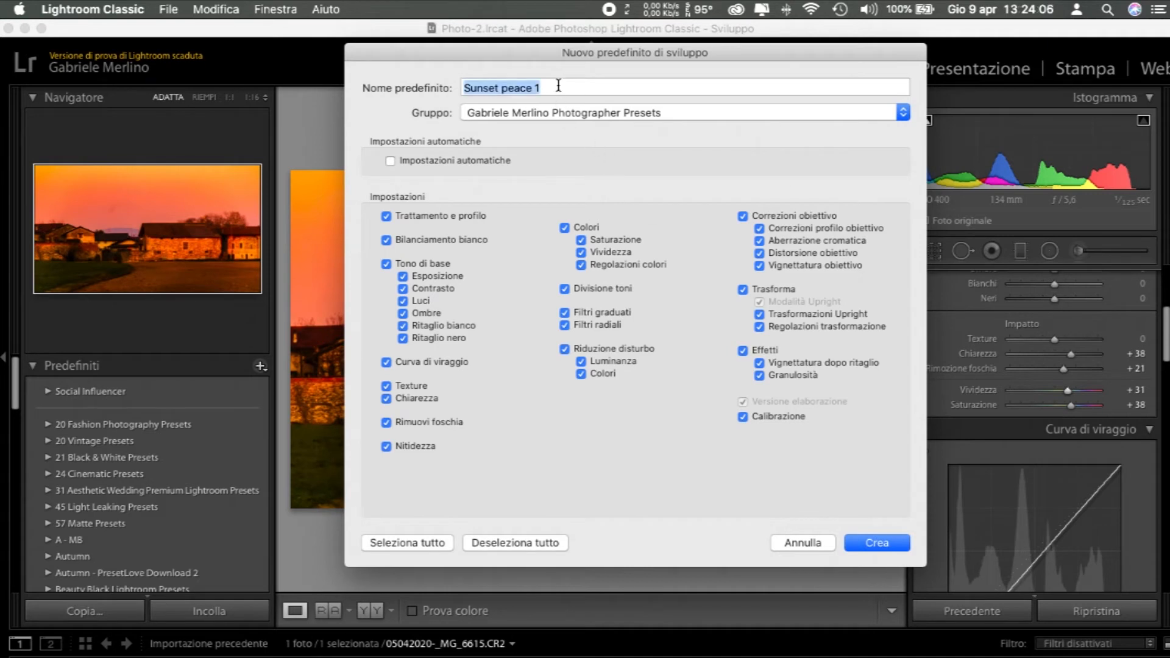
left_click(558, 86)
key("BackSpace")
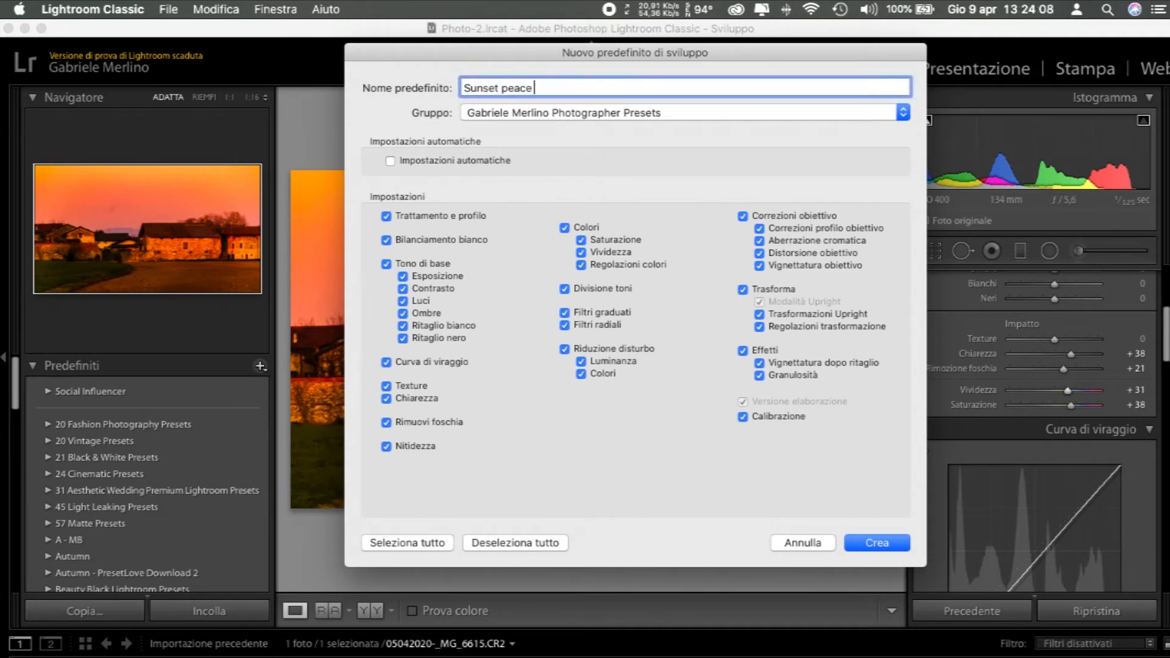
left_click(664, 503)
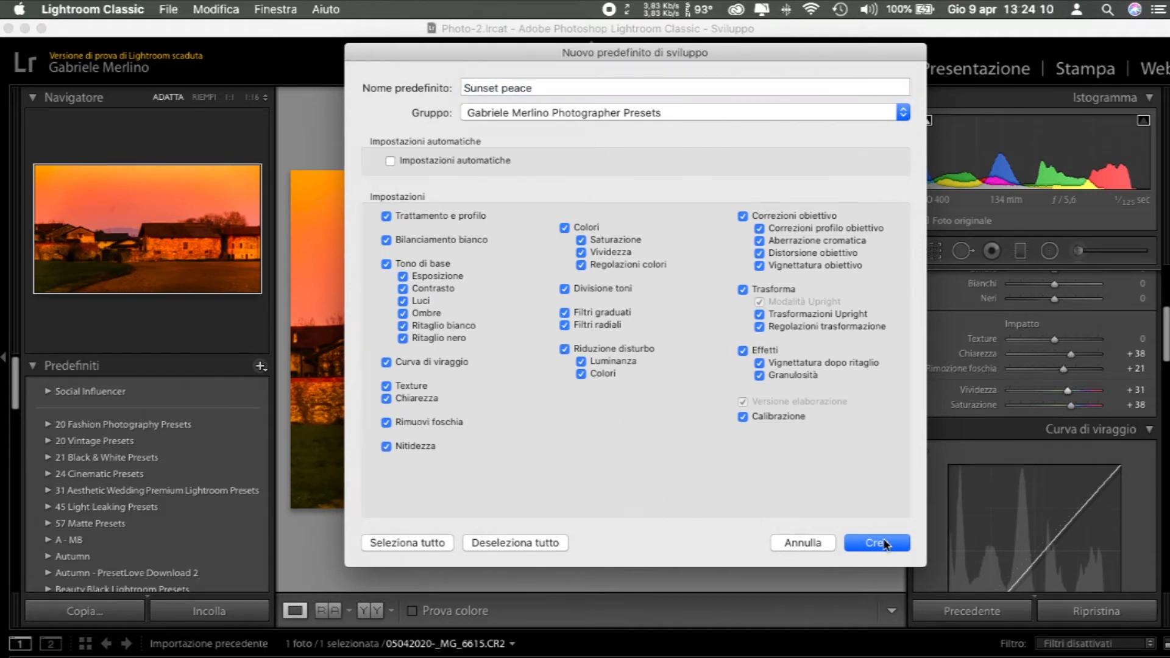
key("Return")
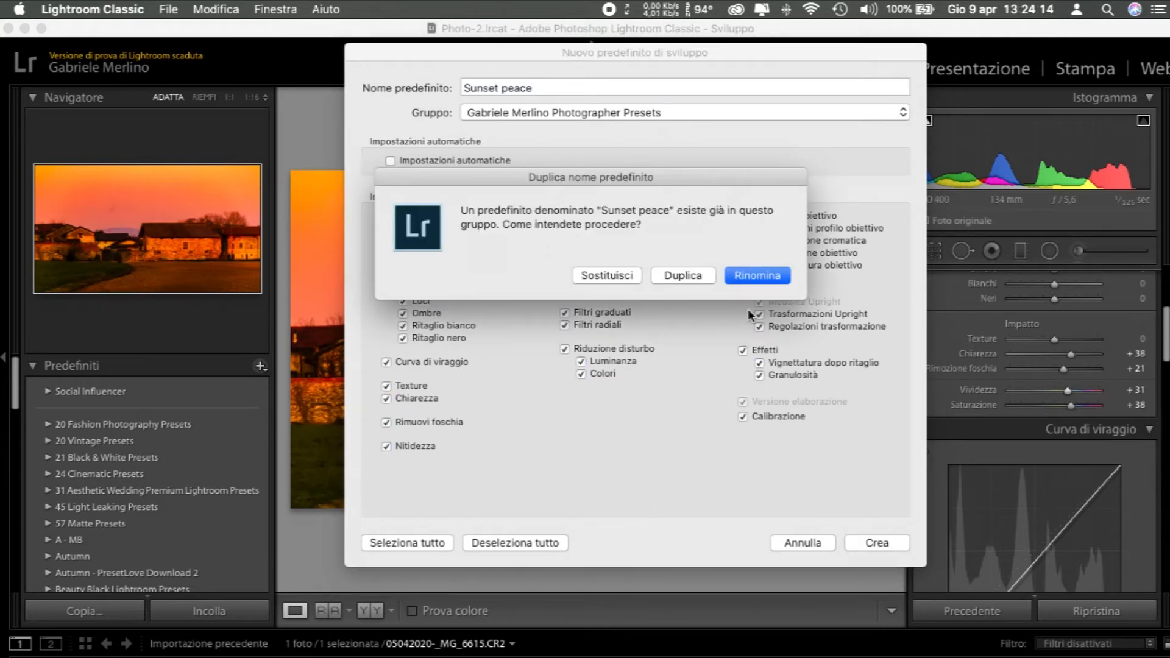
Choose to rename the duplicate preset, edit the number at the end of its name and create it.
left_click(755, 273)
left_click(583, 86)
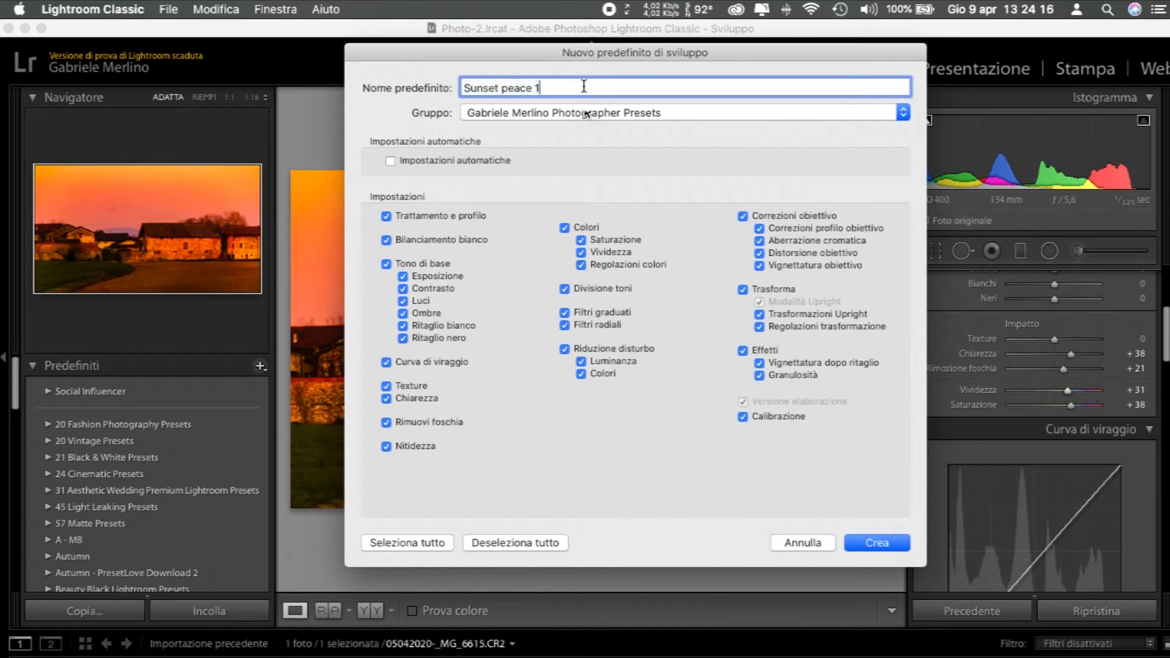
key("BackSpace")
key("Return")
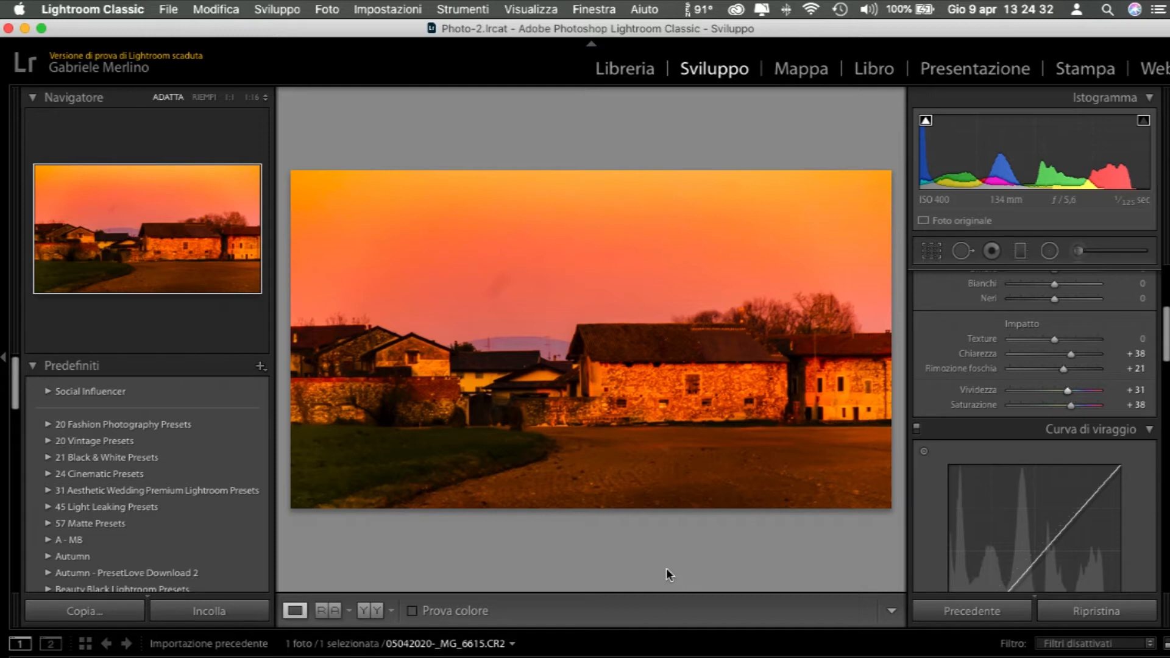
Open the developed photo in Photoshop for further retouching.
key("super+e")
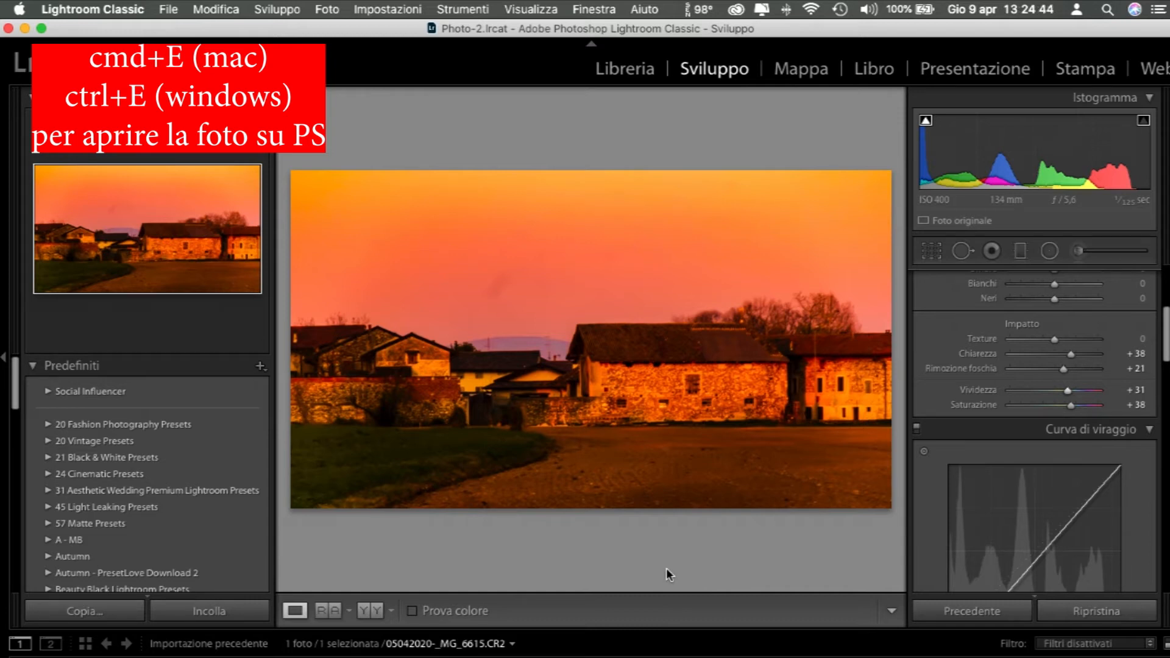
key("super+e")
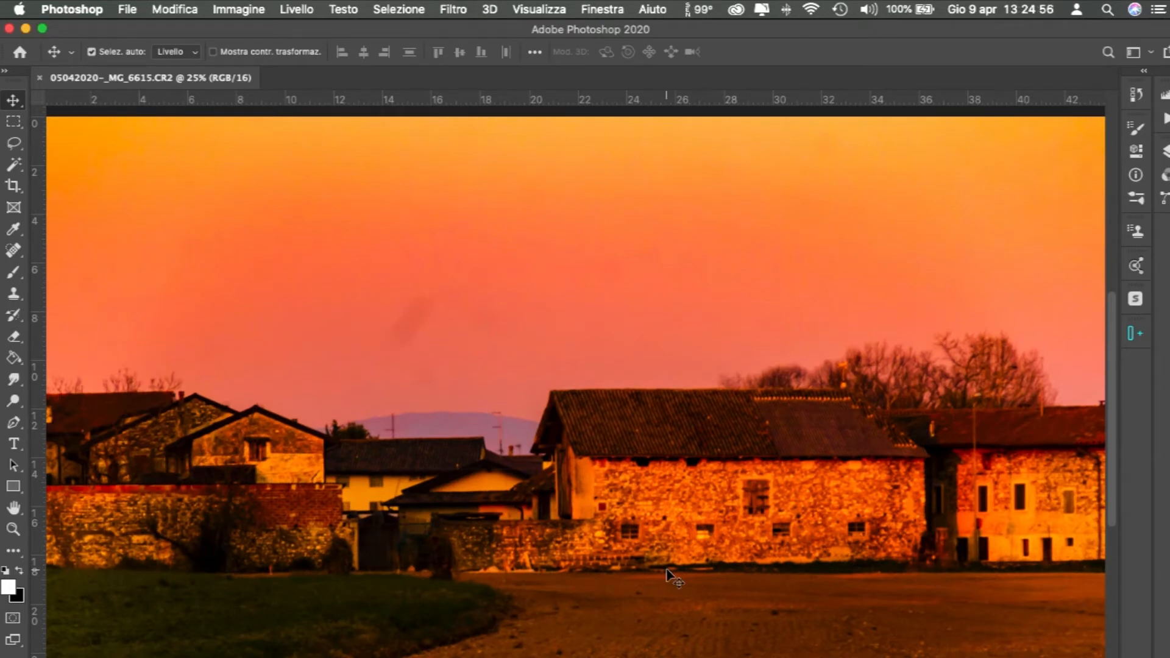
Remove the dark smudge and small spots from the sky with the Spot Healing Brush.
key("j")
mouse_move(396, 293)
left_mouse_down()
mouse_move(400, 334)
mouse_move(427, 305)
left_mouse_up()
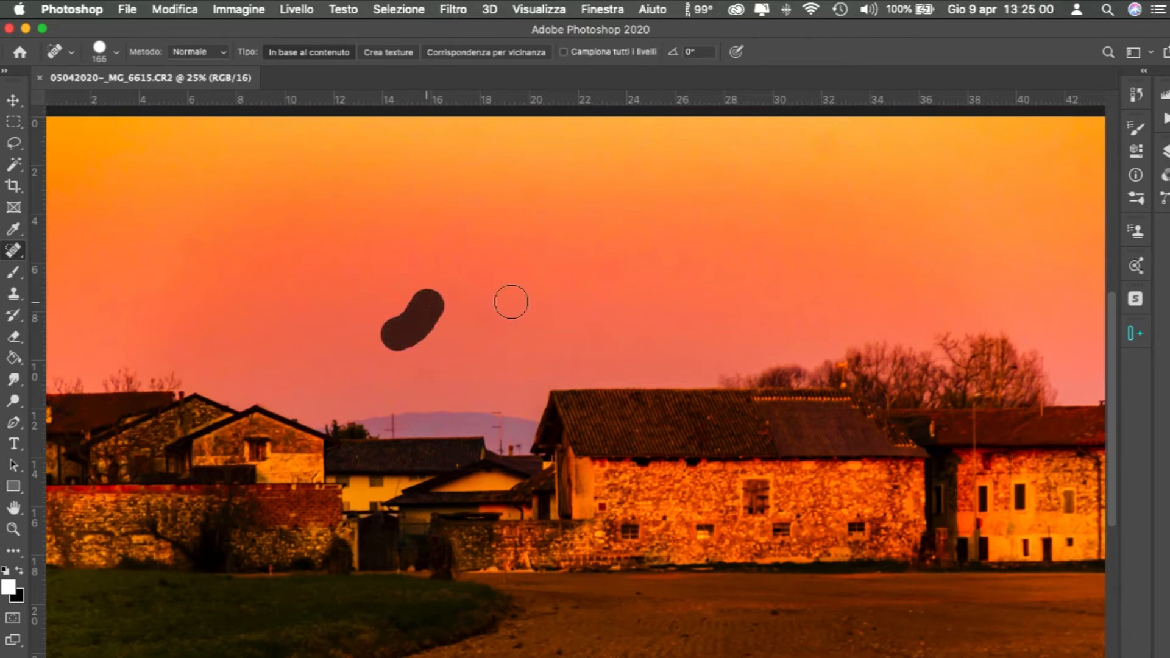
left_click(490, 317)
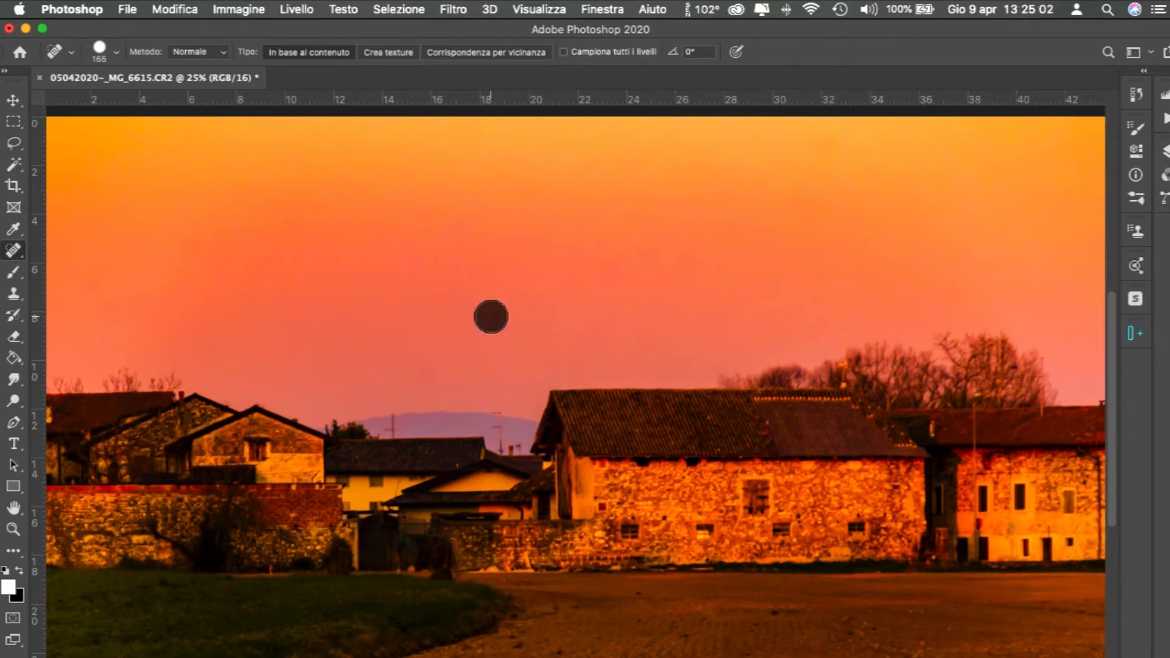
left_click(516, 285)
left_click(574, 295)
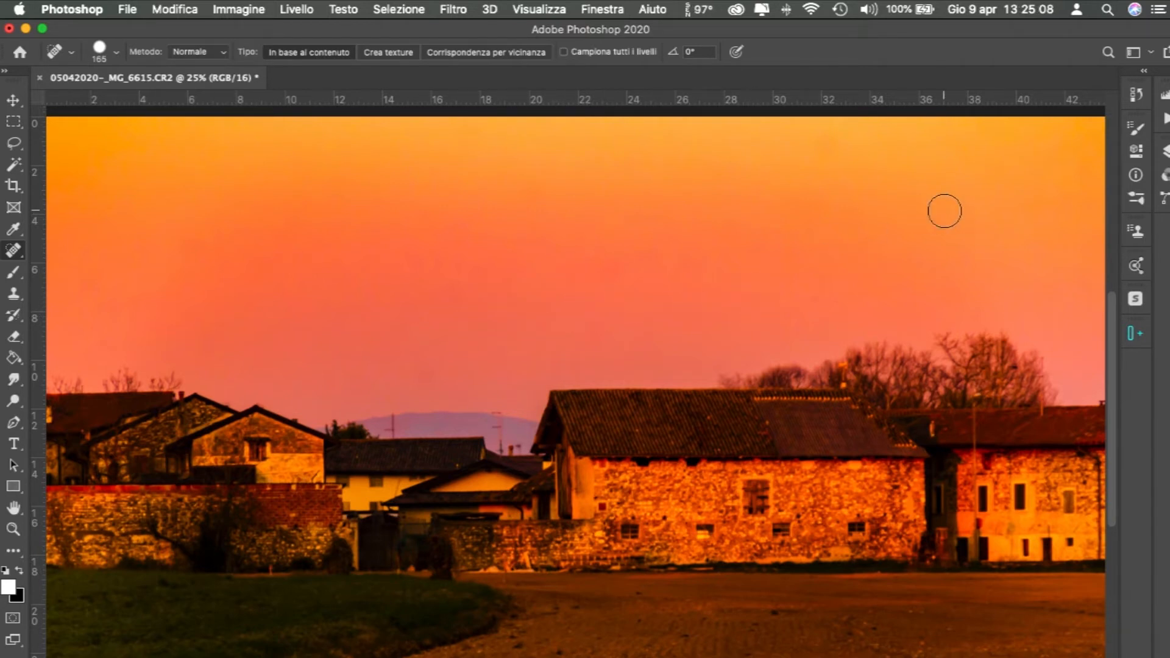
left_click(974, 147)
key("v")
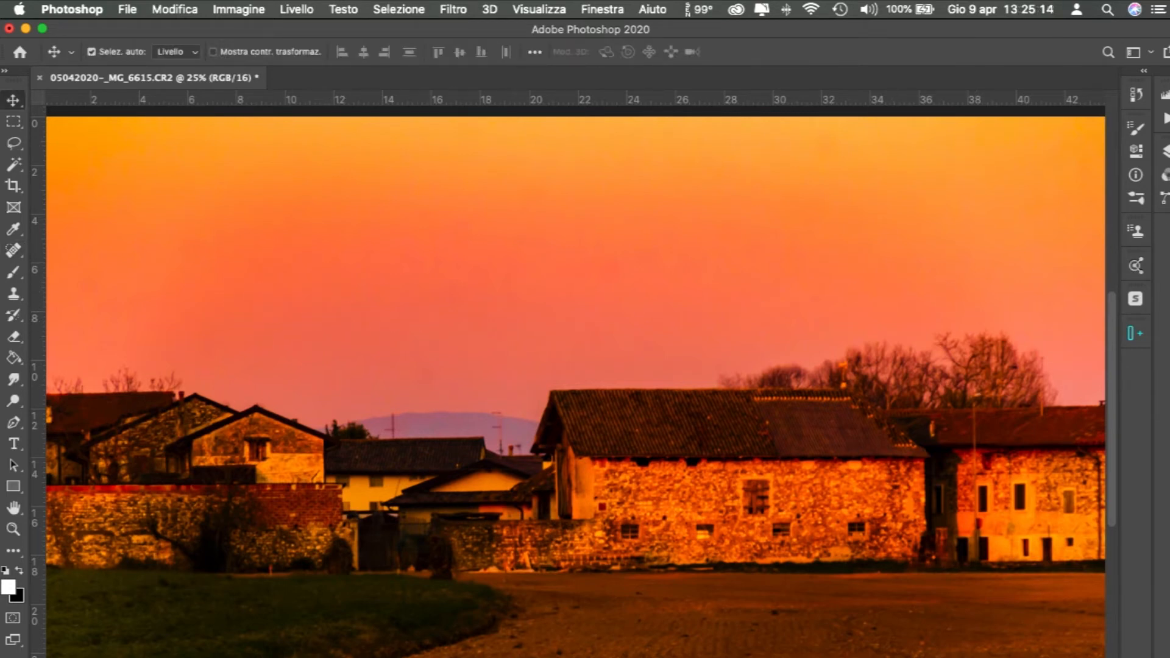
Apply the Nik Collection Dfine 2 noise reduction with contrast noise and colour noise both set to 150%.
left_click(1166, 152)
left_click(1166, 153)
left_click(453, 10)
mouse_move(577, 404)
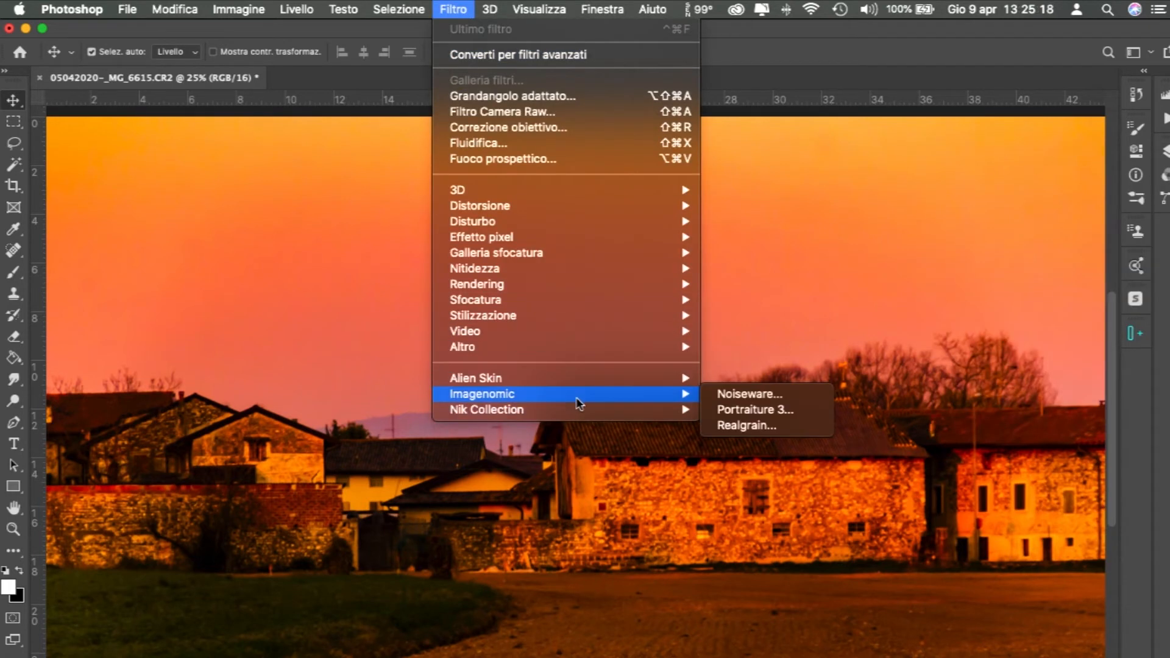
mouse_move(661, 410)
left_click(740, 440)
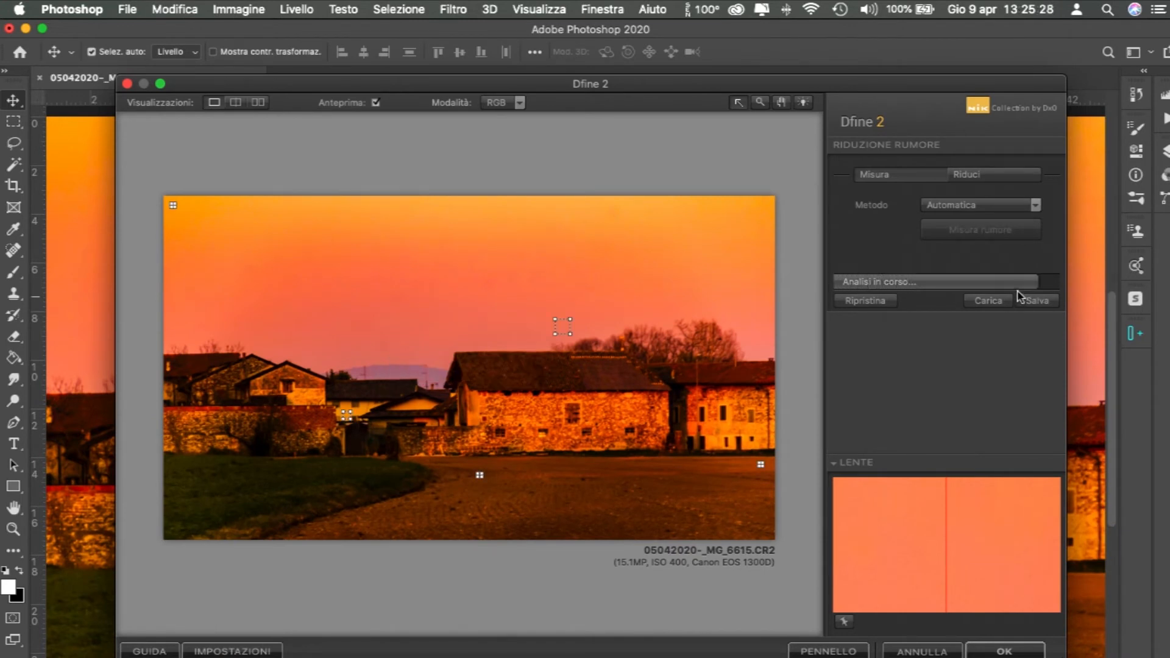
left_click(1009, 178)
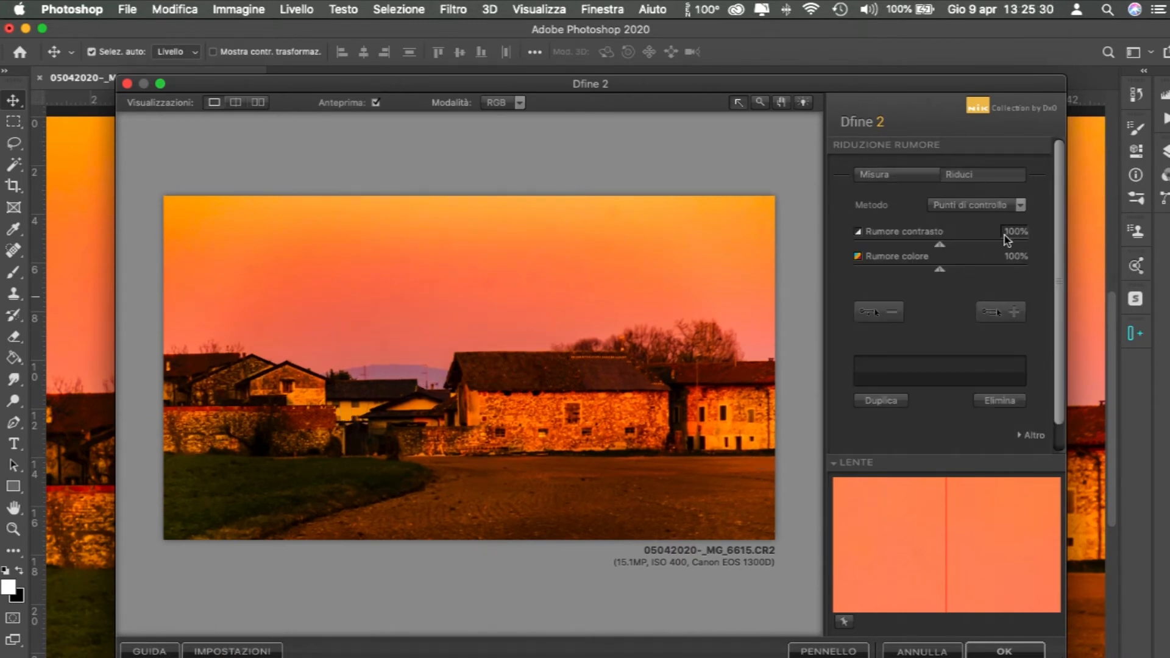
type("150")
key("Tab")
type("150")
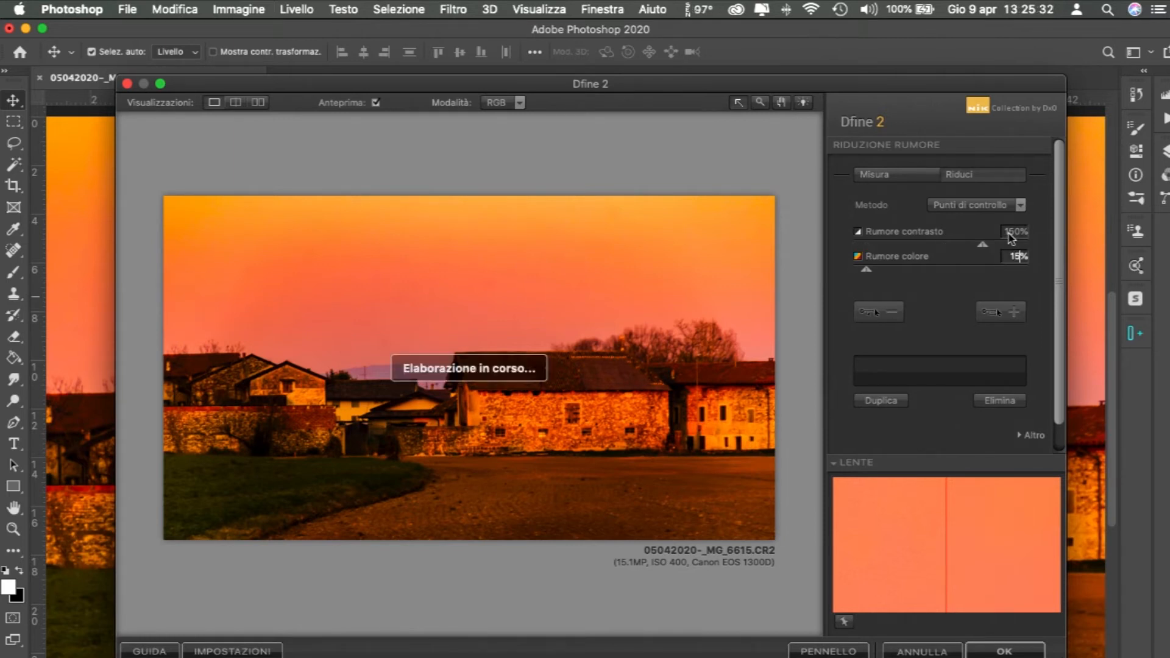
key("Return")
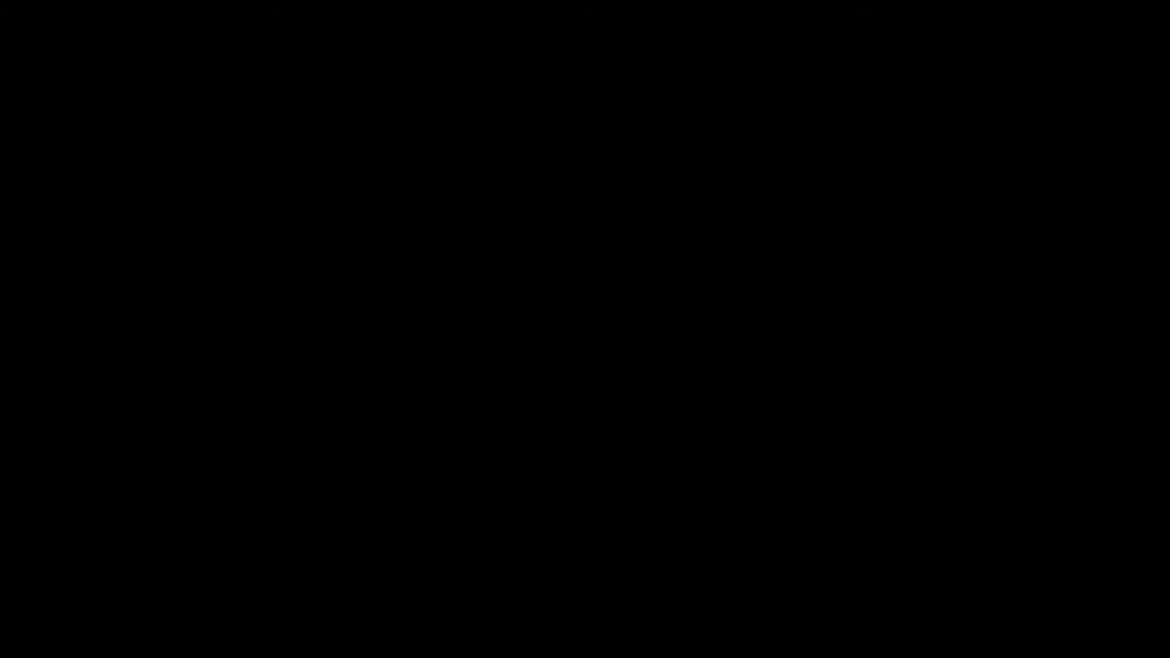
Unlock the computer by entering the account password.
type("••••••")
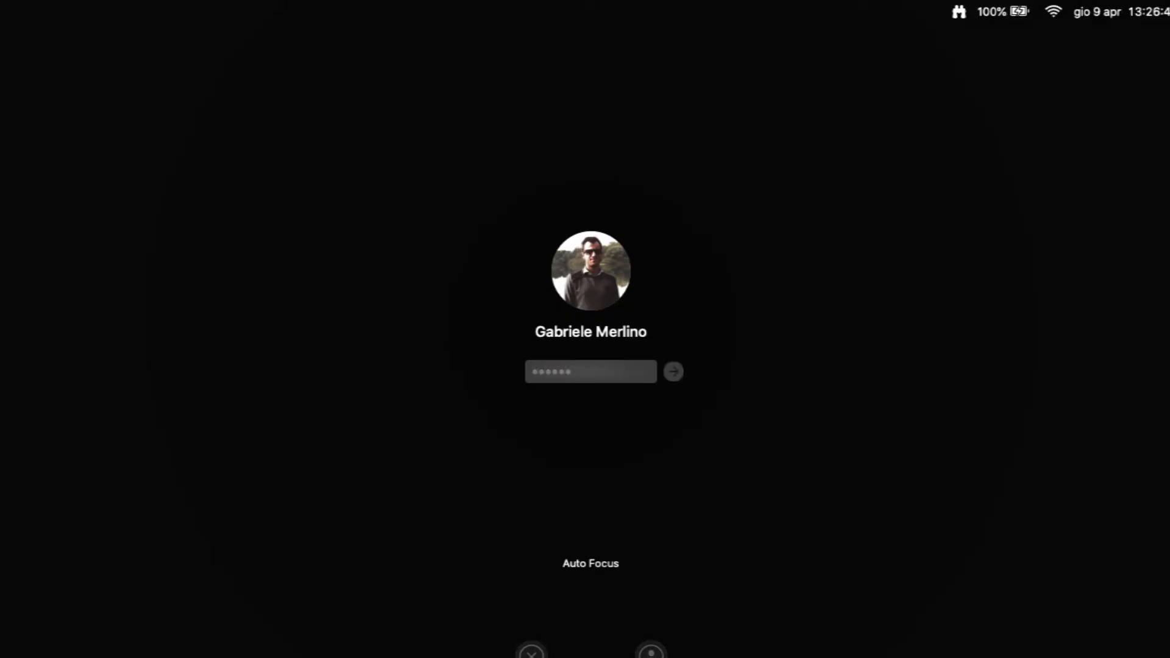
key("Return")
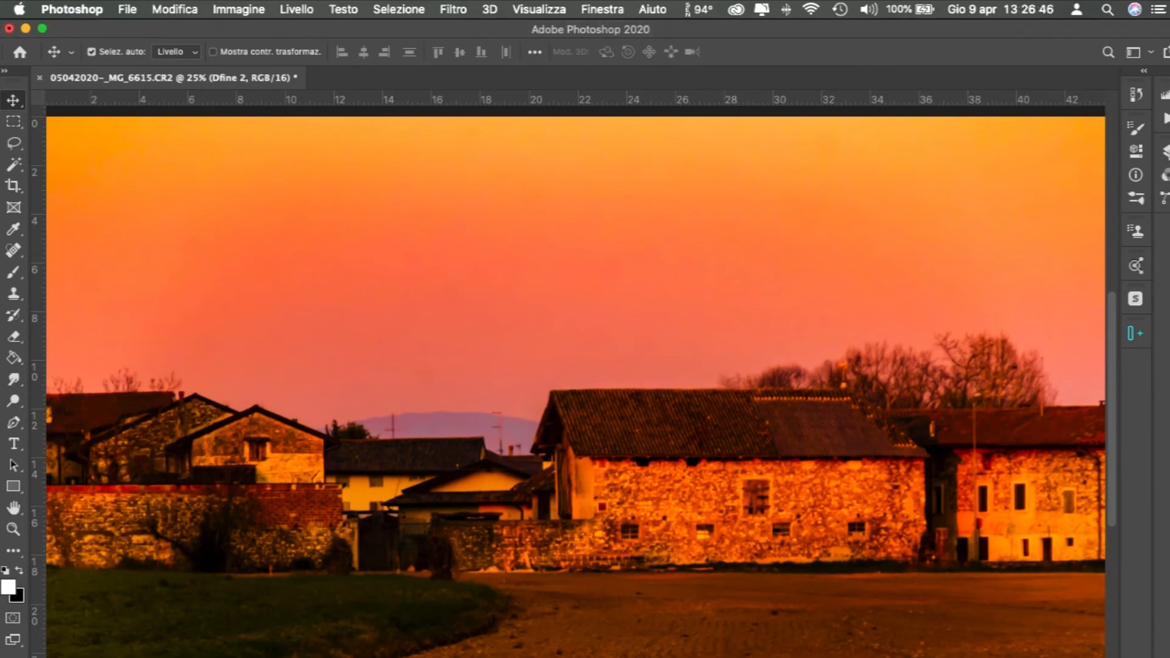
Merge the Dfine 2 layer with the Sfondo background layer and add a new empty layer above it.
left_click(1164, 151)
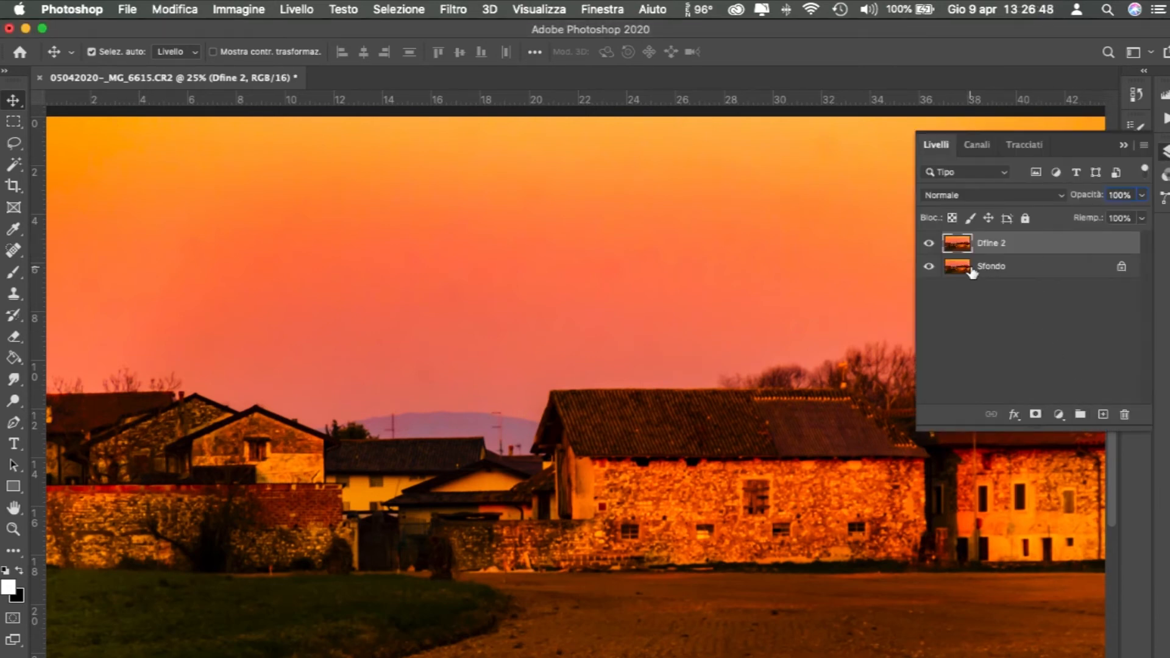
left_click(998, 273)
left_click(1003, 242)
left_click(998, 268, "shift")
right_click(1011, 278)
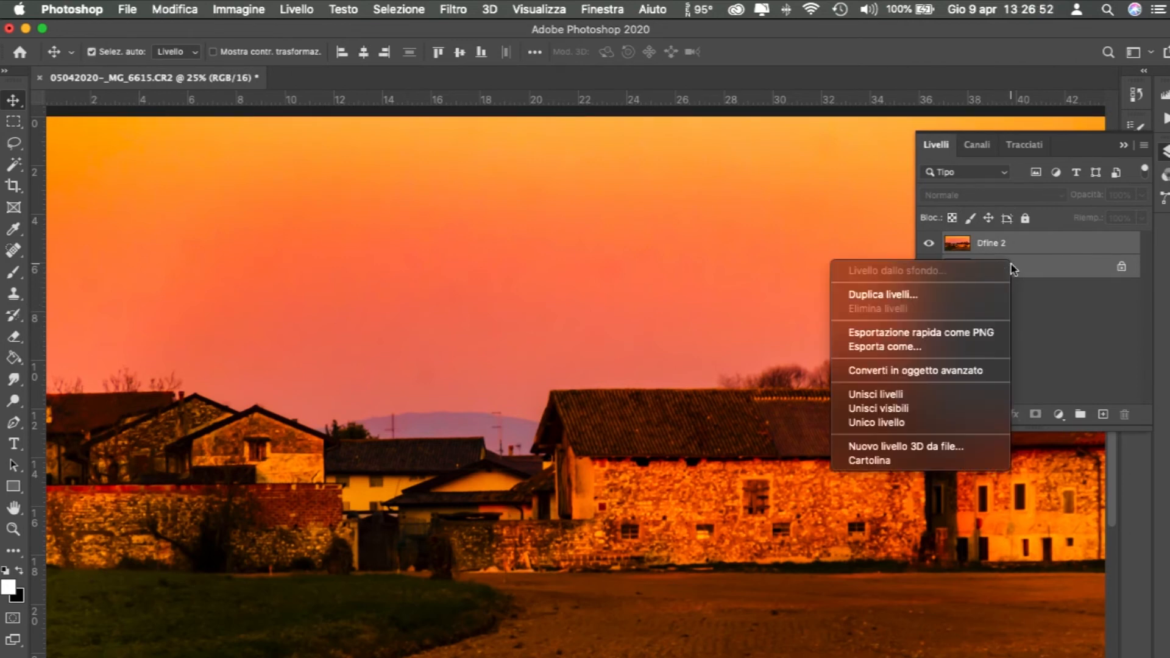
left_click(1042, 342)
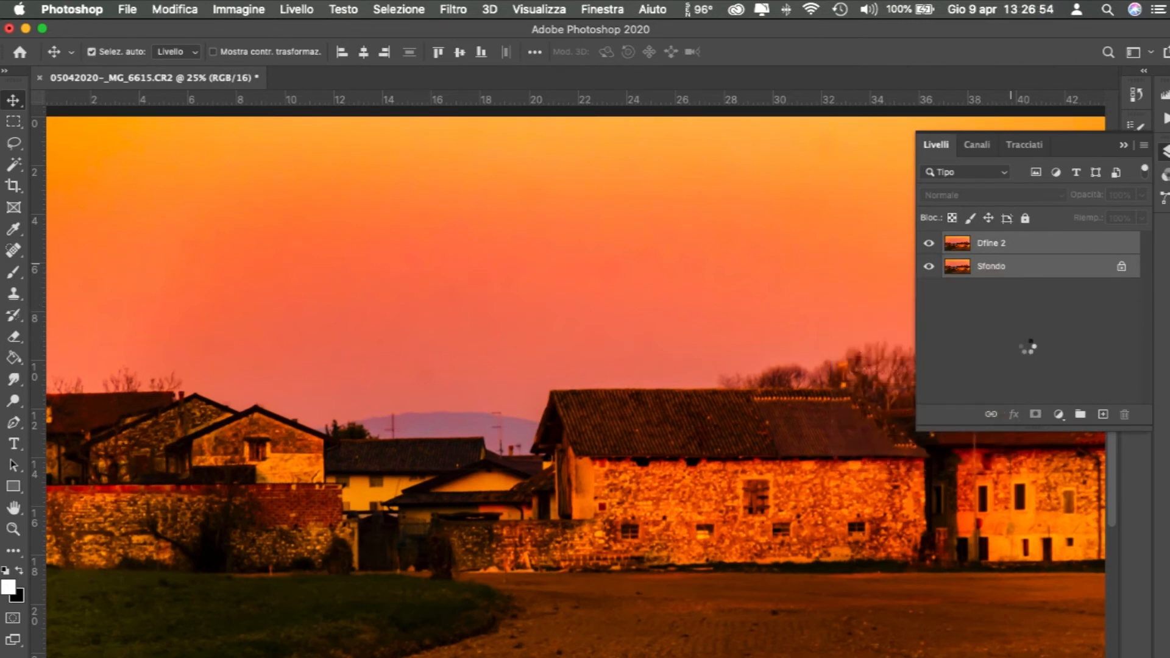
left_click(1102, 415)
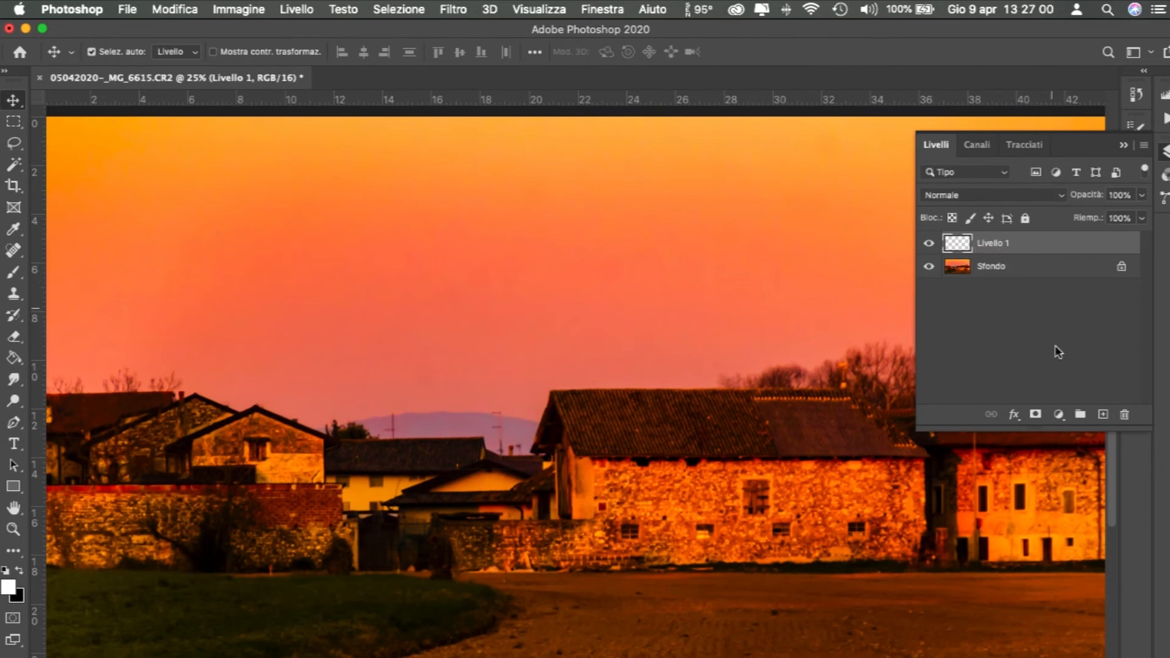
Ready the Brush tool with the 320 px copyrightgm whiteb.png logo brush over the photo, and return to the Move tool.
left_click(831, 242)
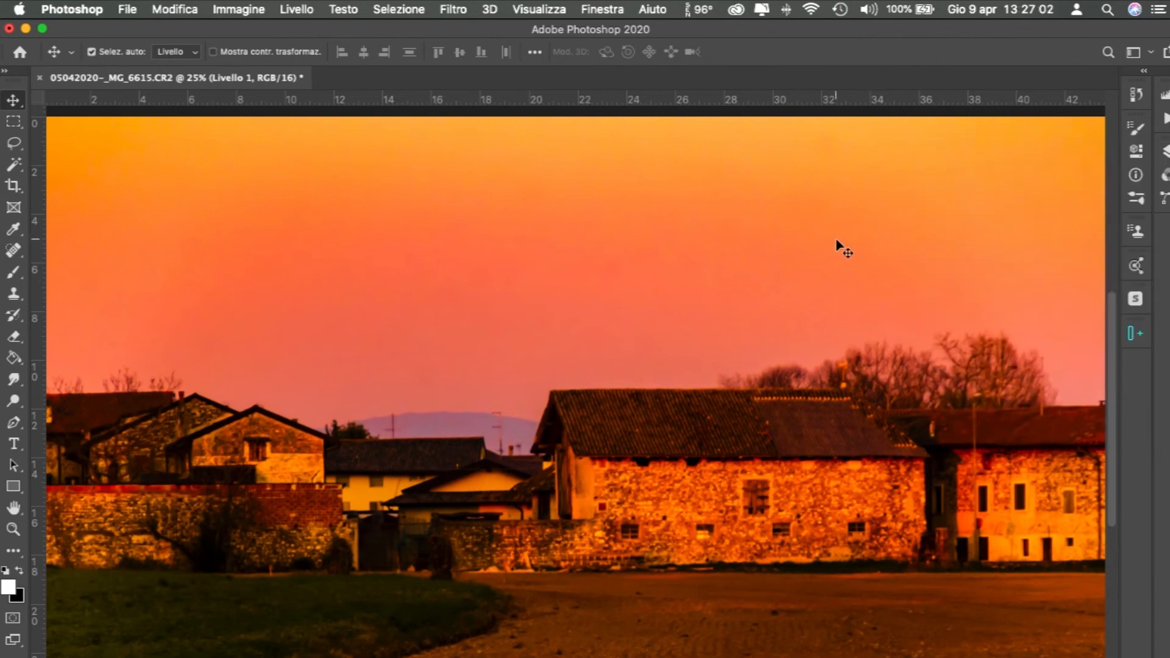
key("b")
right_click(799, 242)
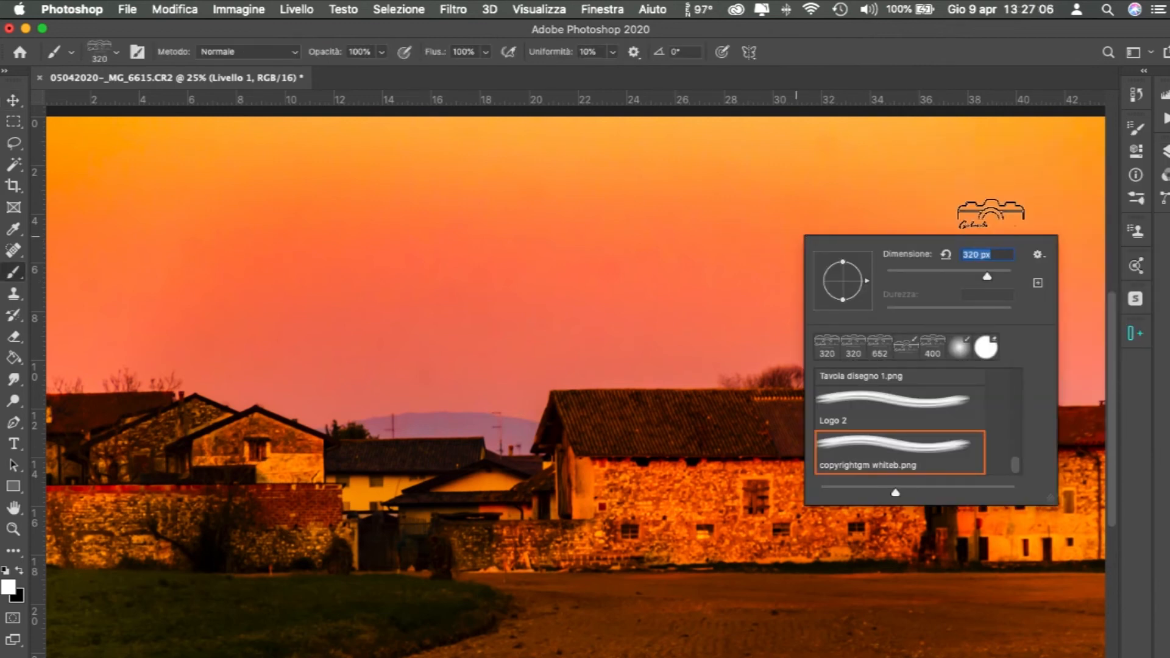
left_click(992, 211)
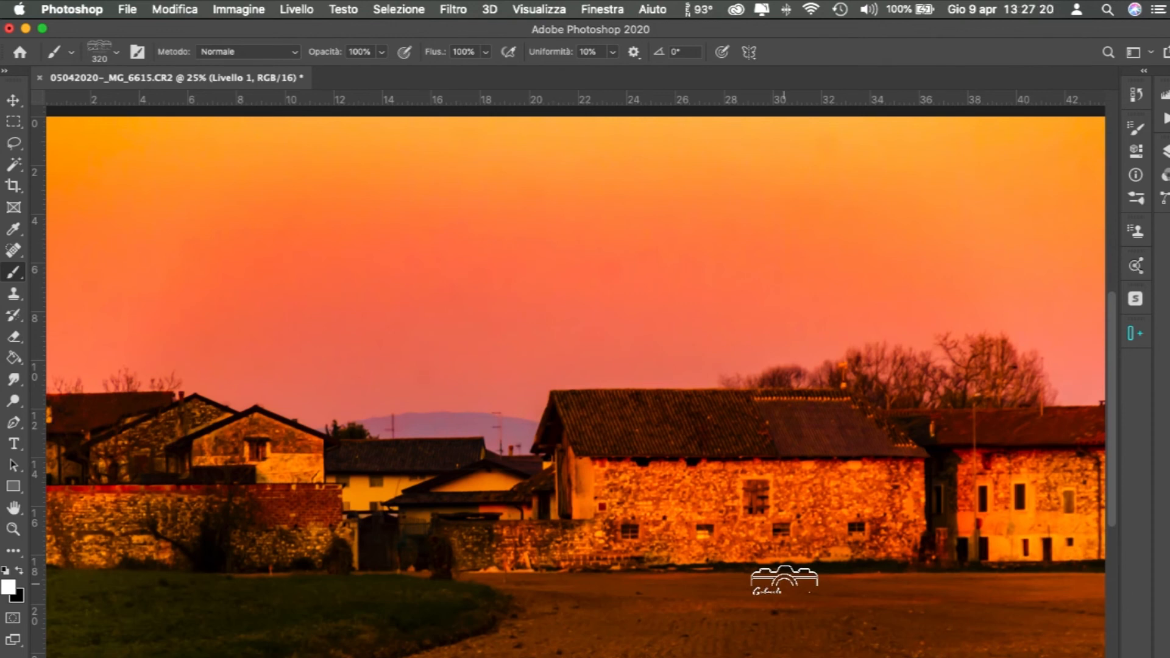
key("v")
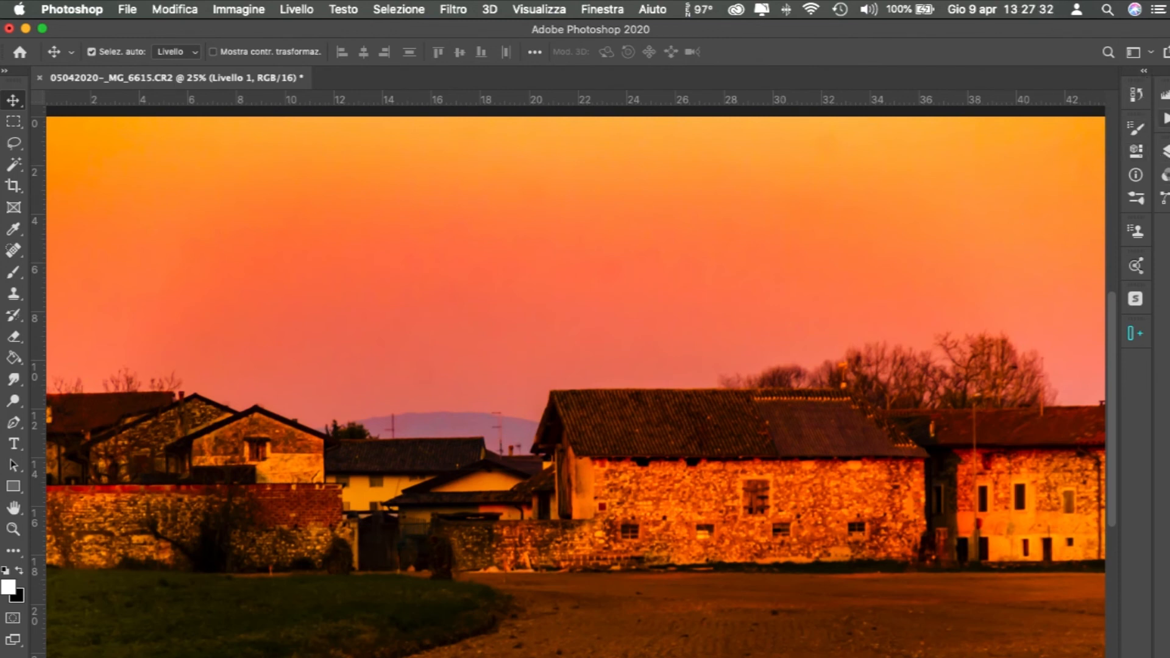
Delete the GMPH JPG action from the Sunset action set.
left_click(1161, 158)
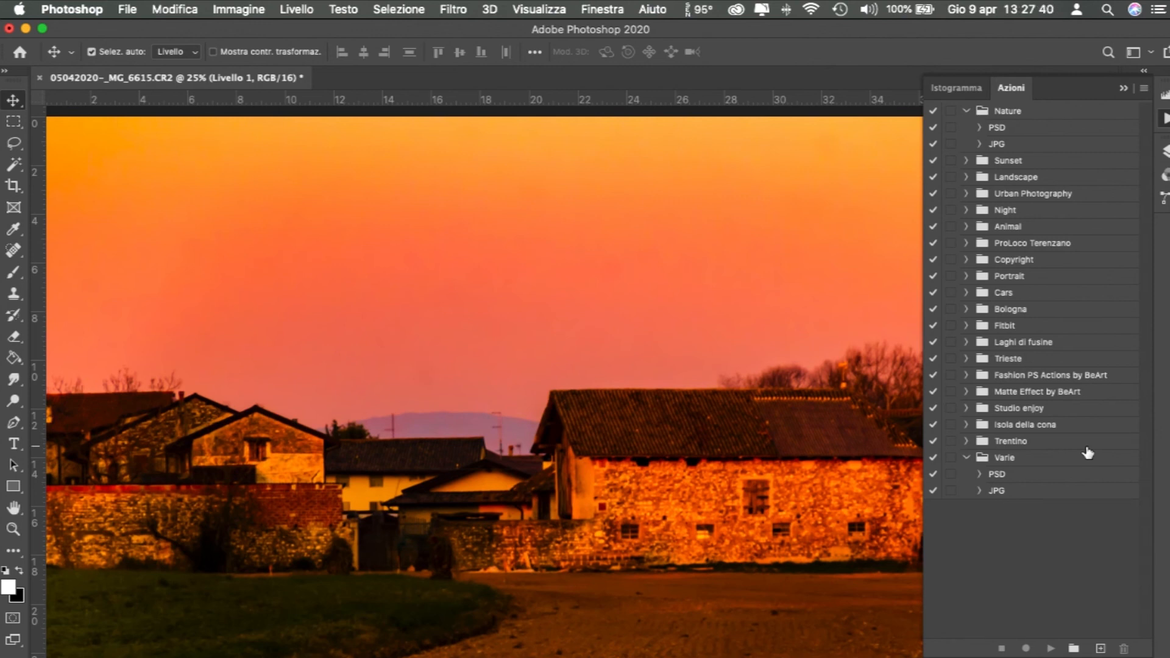
left_click(966, 161)
left_click(1006, 178)
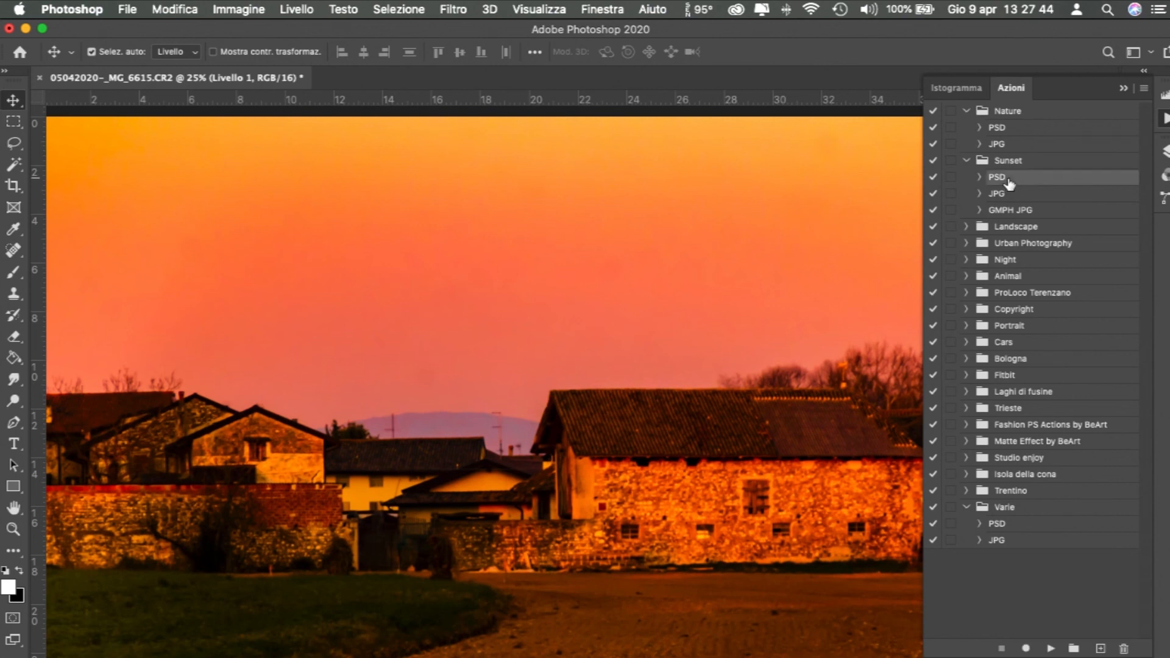
left_click(1031, 214)
double_click(1043, 216)
left_click(769, 379)
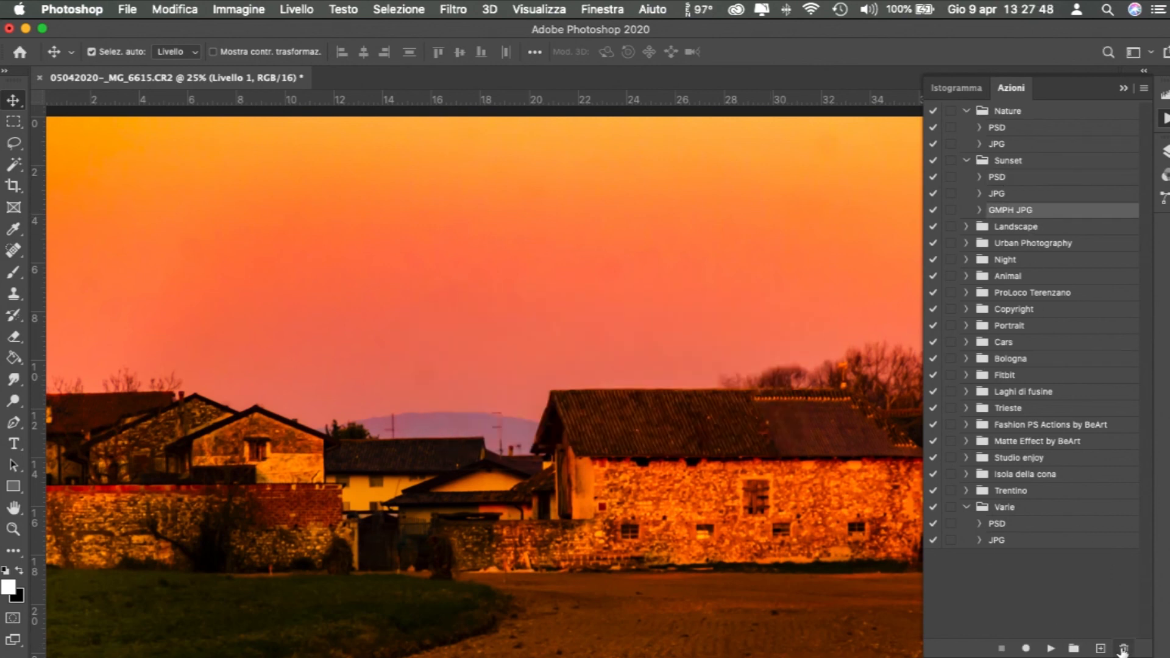
key("Delete")
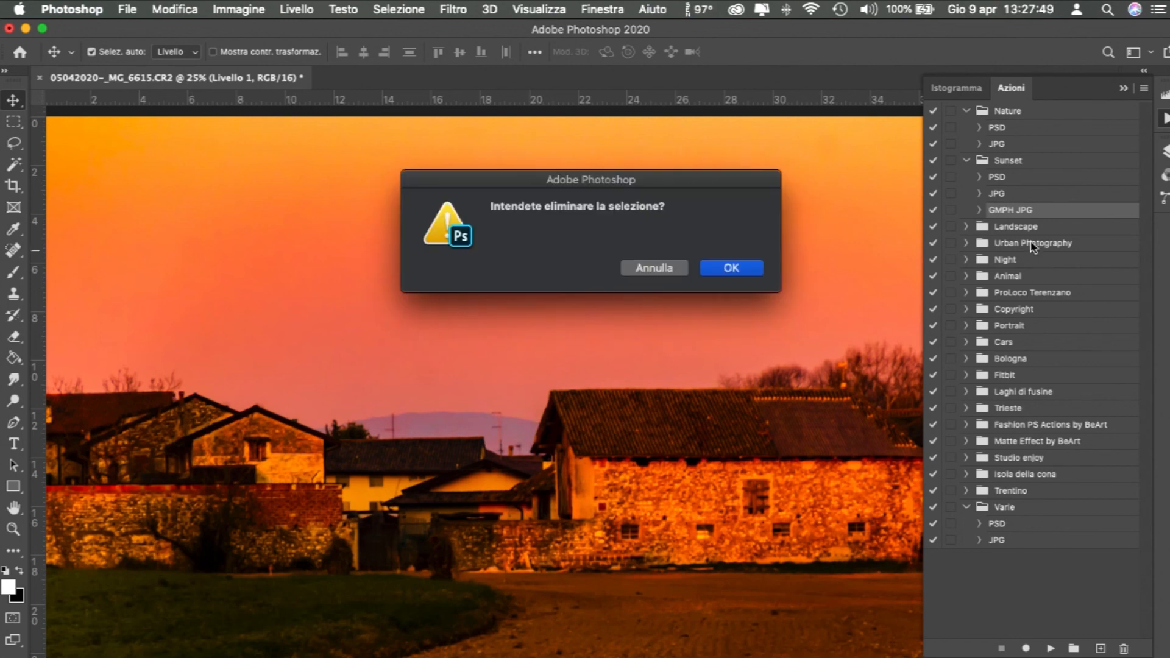
left_click(729, 266)
Run the Sunset set's PSD action and its JPG action on the photo.
left_click(1016, 177)
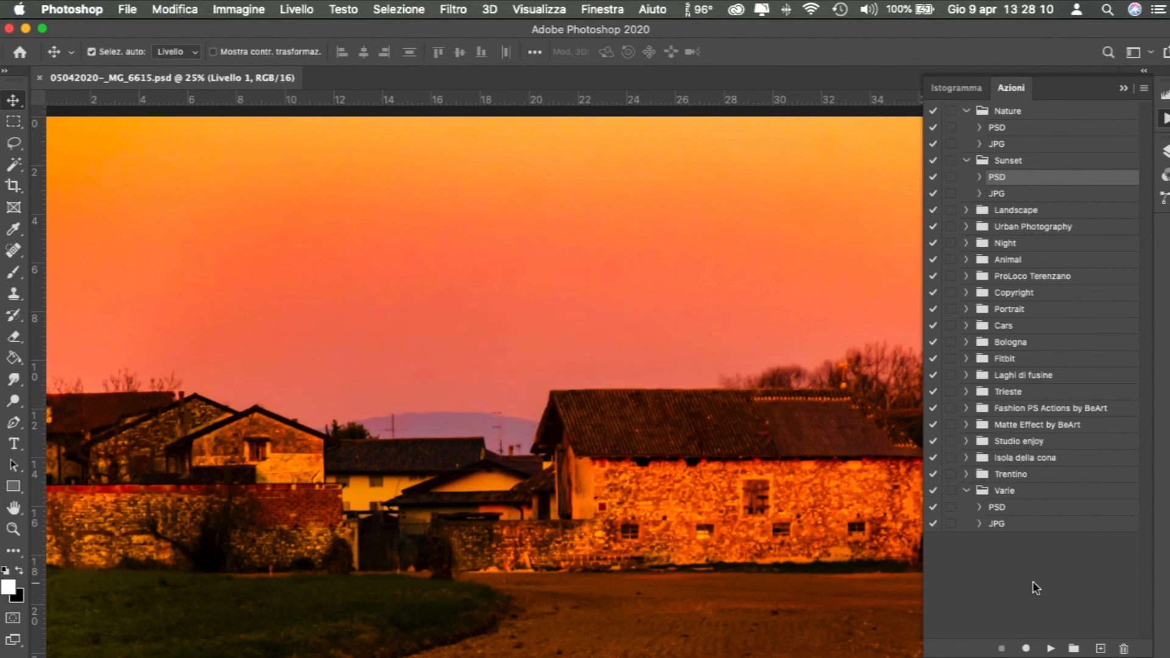
left_click(1000, 194)
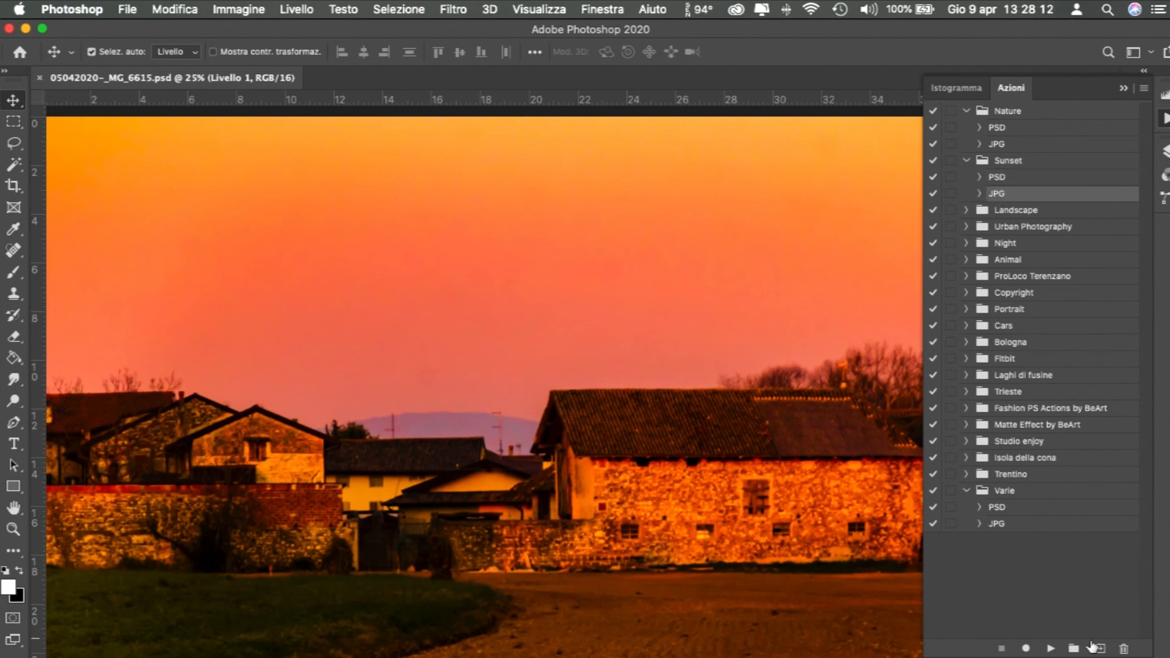
left_click(1051, 649)
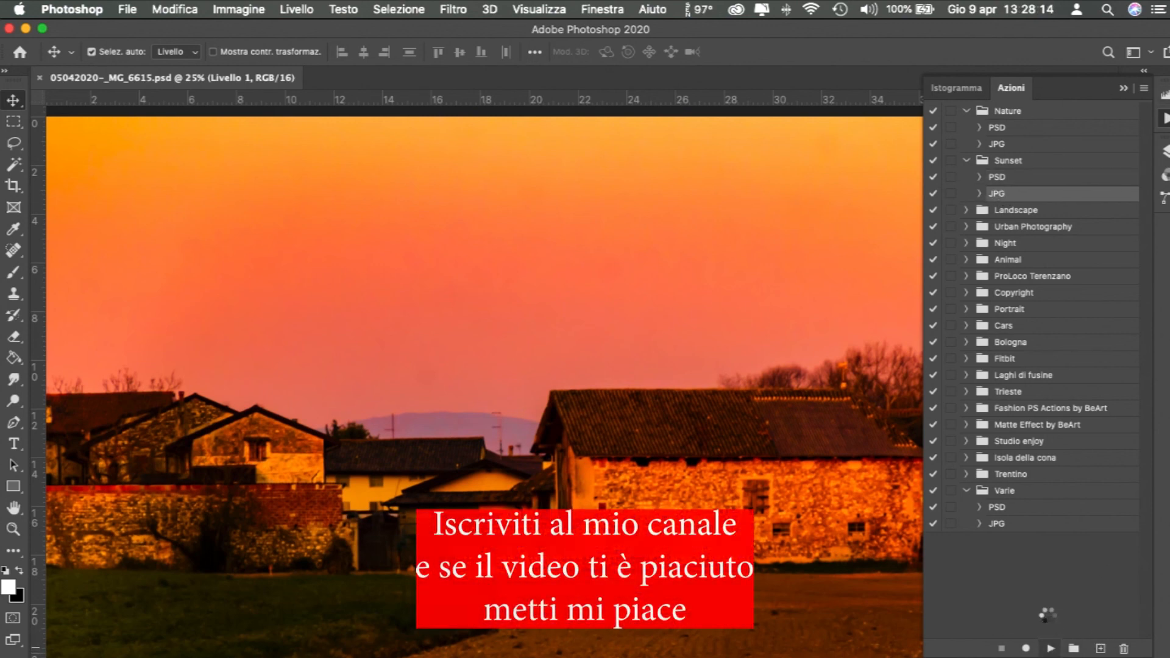
left_click(1123, 88)
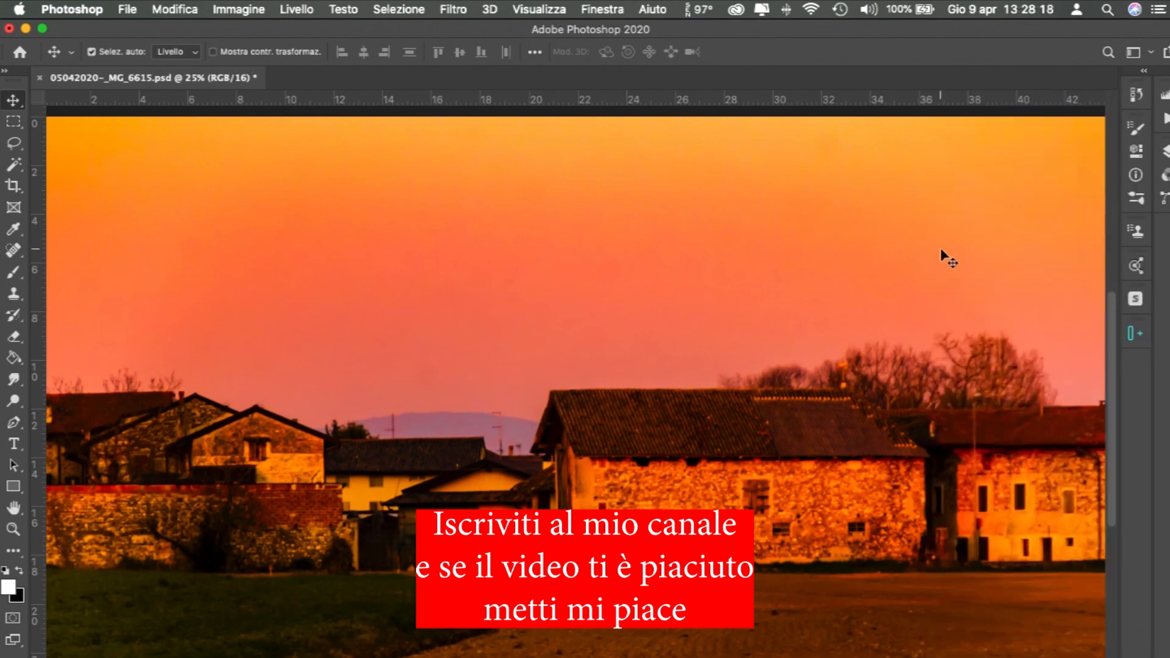
key("super")
key("super+Tab")
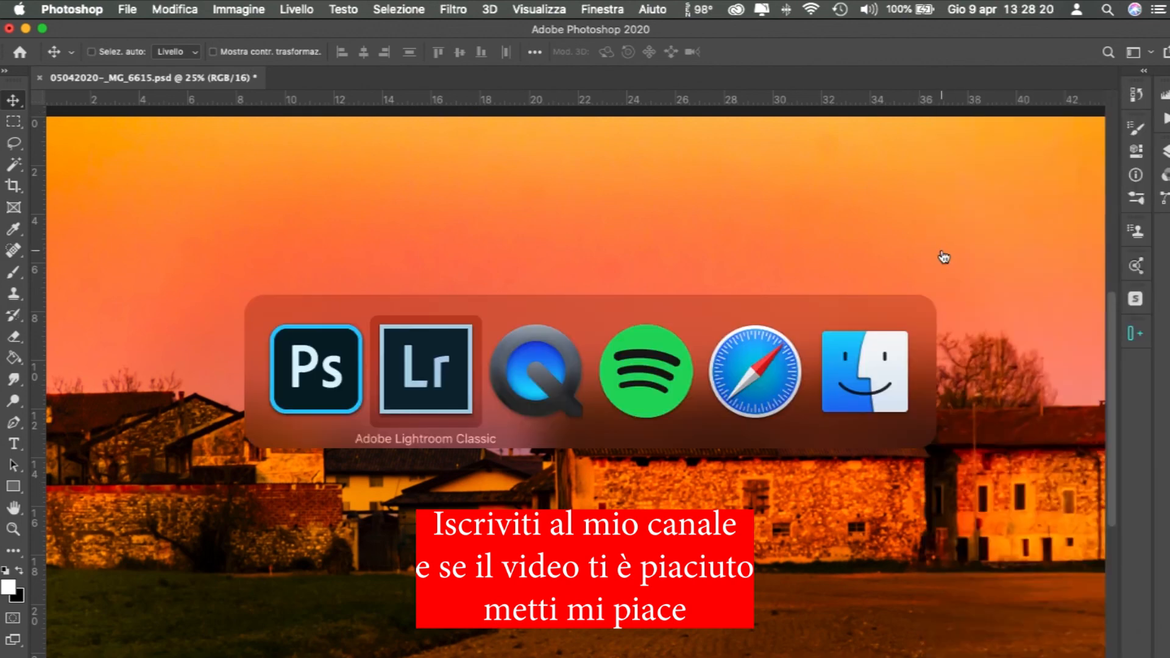
key("super+Tab")
key("super+Tab")
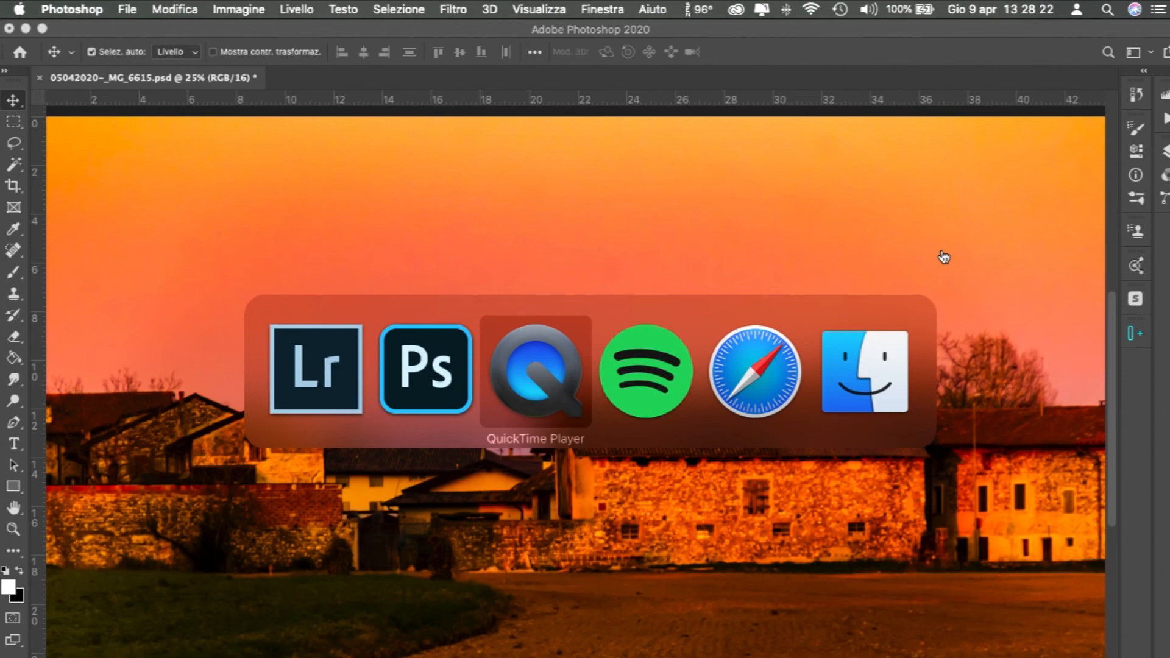